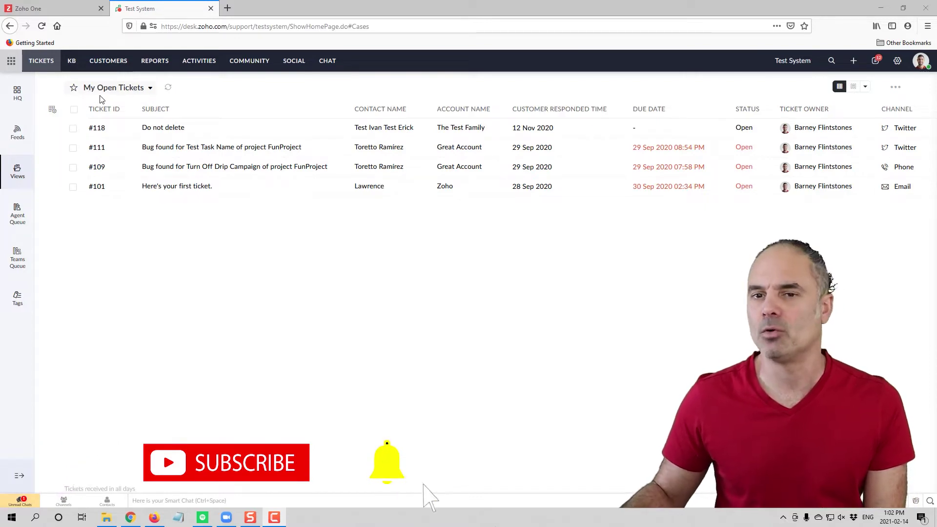
- Open ticket #118 and ticket #111, and examine #111's subject, customer message and ticket information fields
click(207, 131)
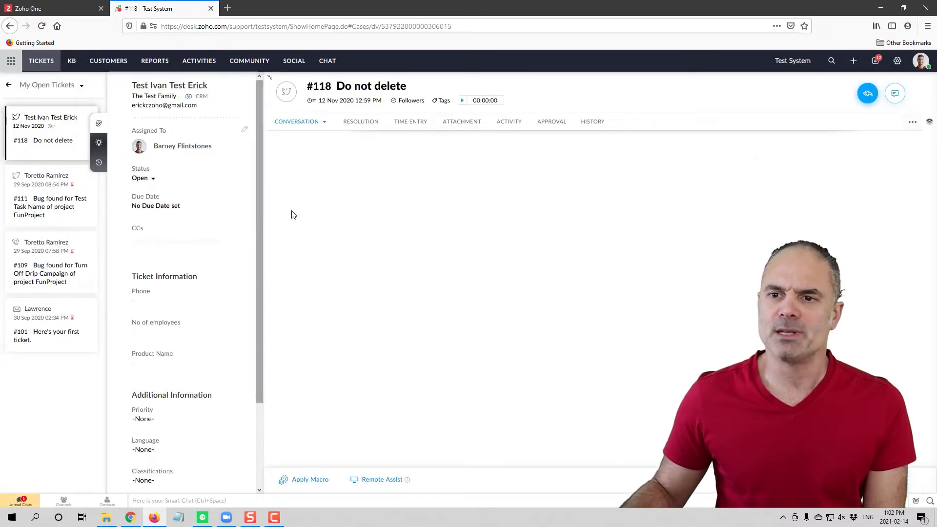
click(77, 196)
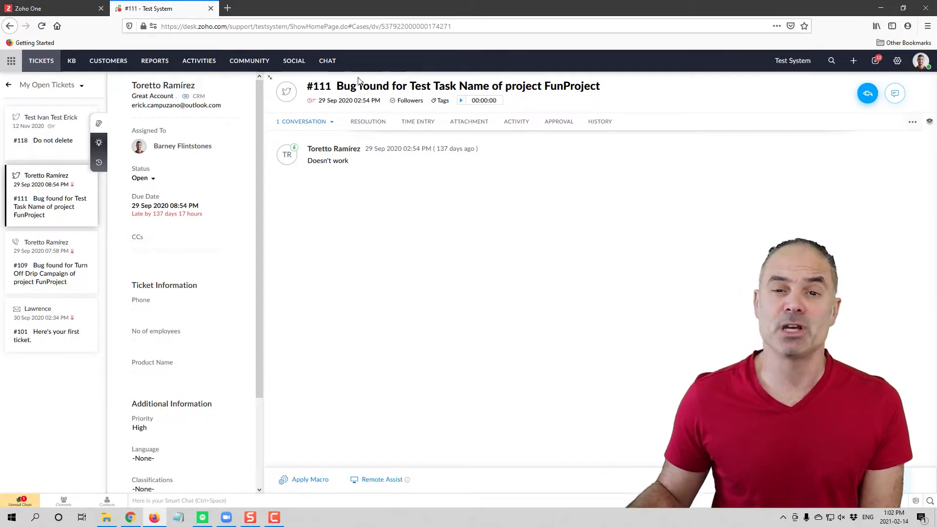
drag(339, 86, 657, 92)
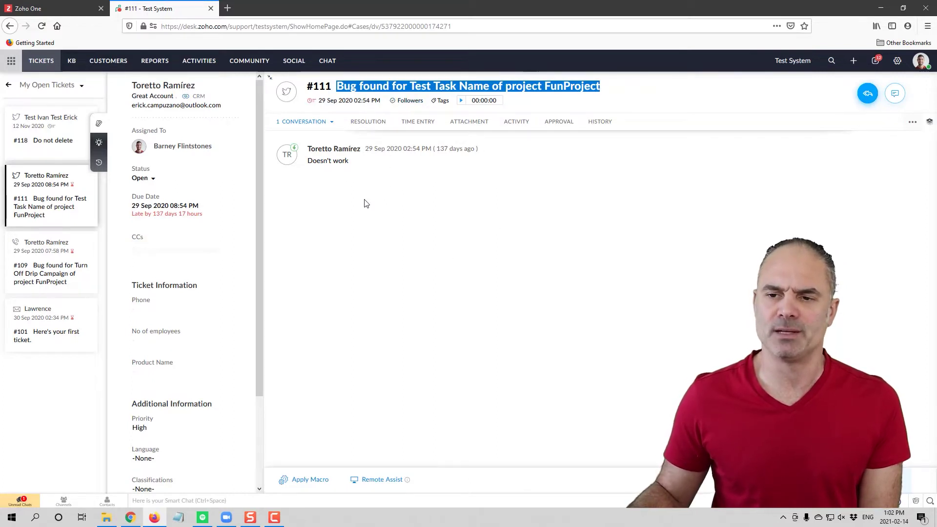
drag(309, 162, 367, 163)
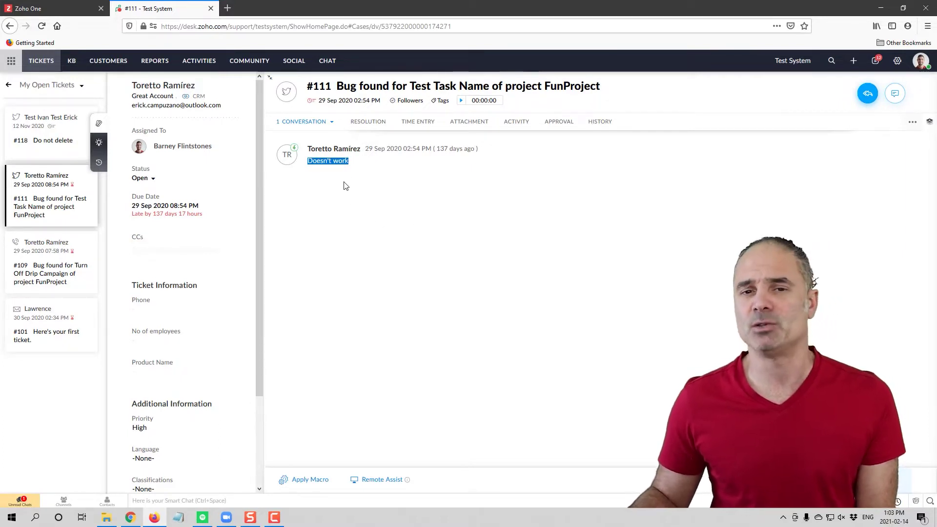
click(377, 194)
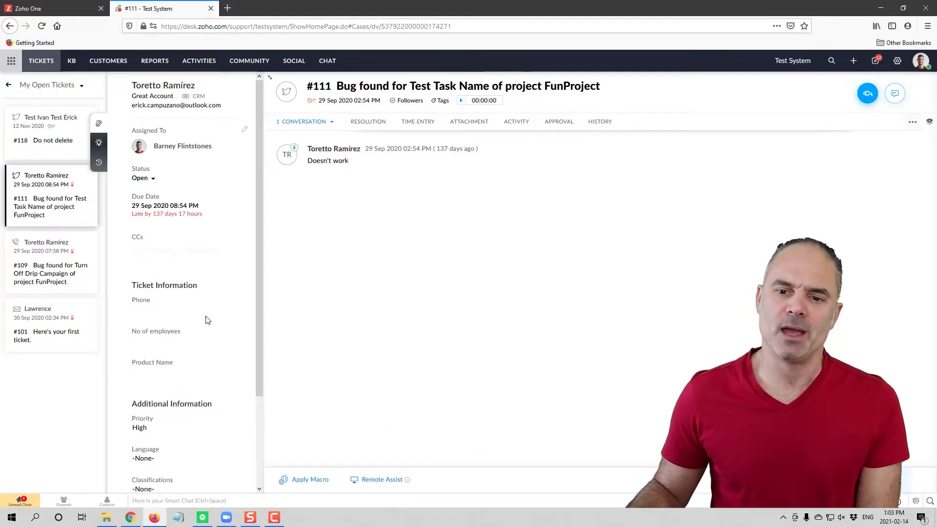
scroll(198, 328, down, 2)
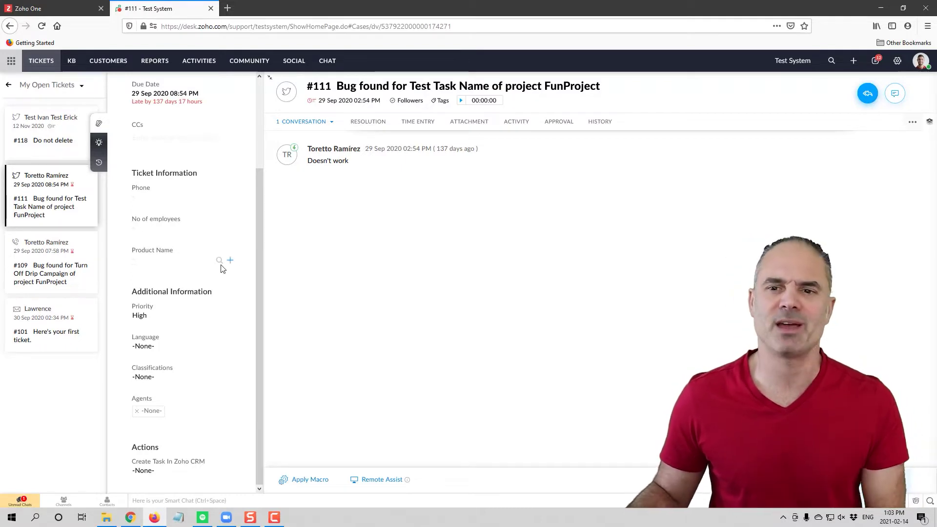
scroll(178, 286, up, 2)
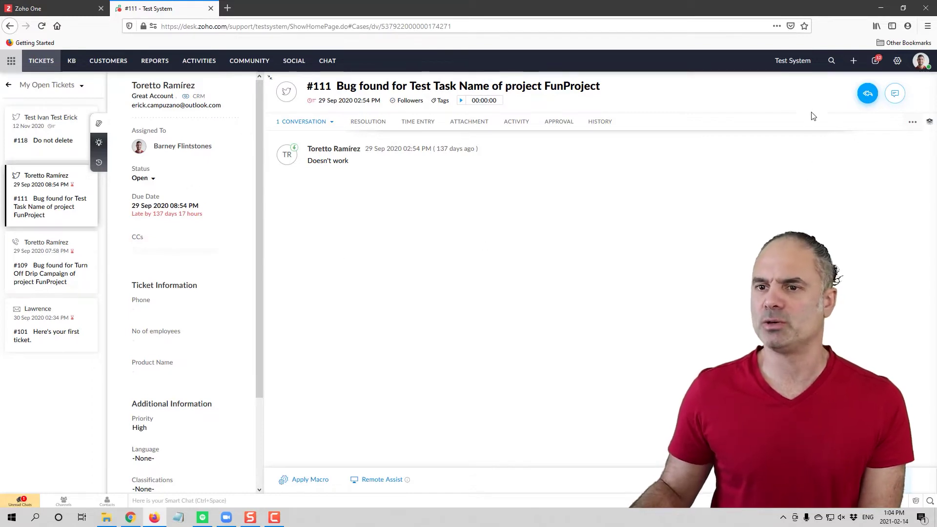
- Post a private comment on ticket #111 reading "I checked the machine. it was working and the client was informed."
click(897, 94)
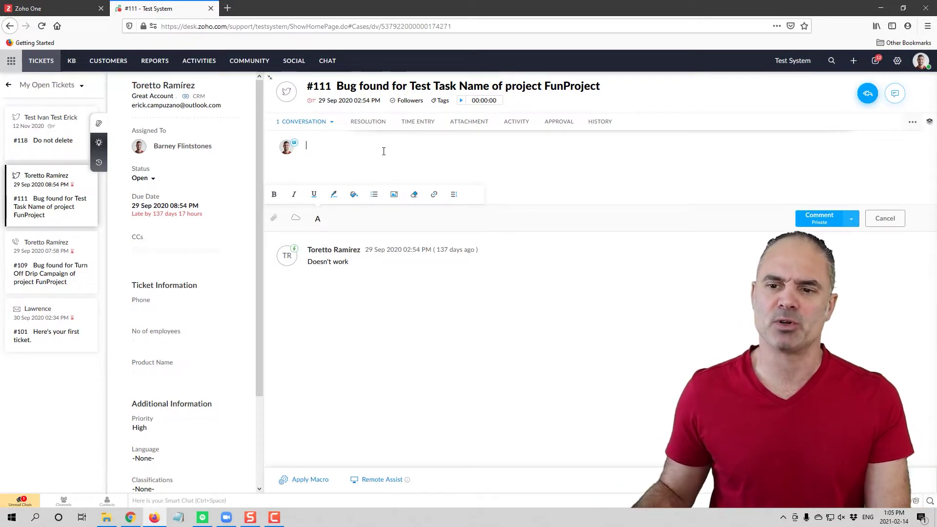
drag(341, 272, 348, 263)
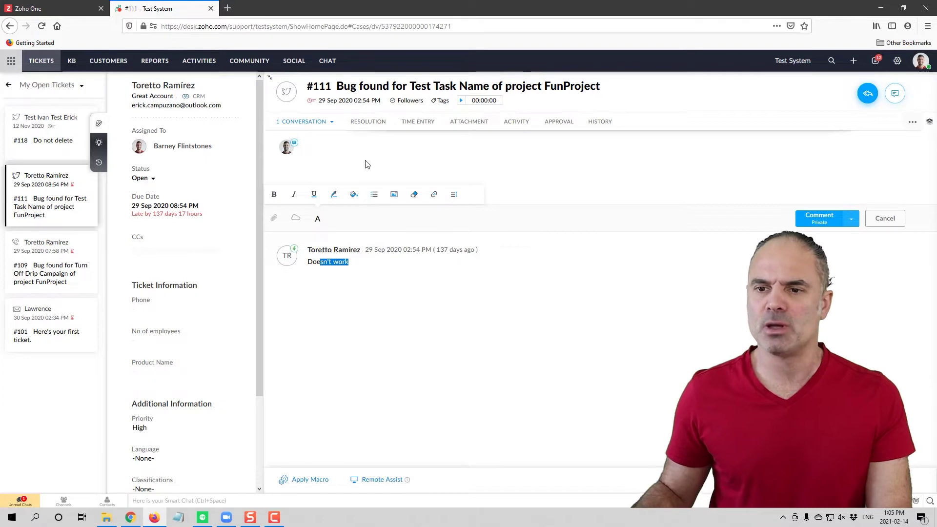
click(349, 155)
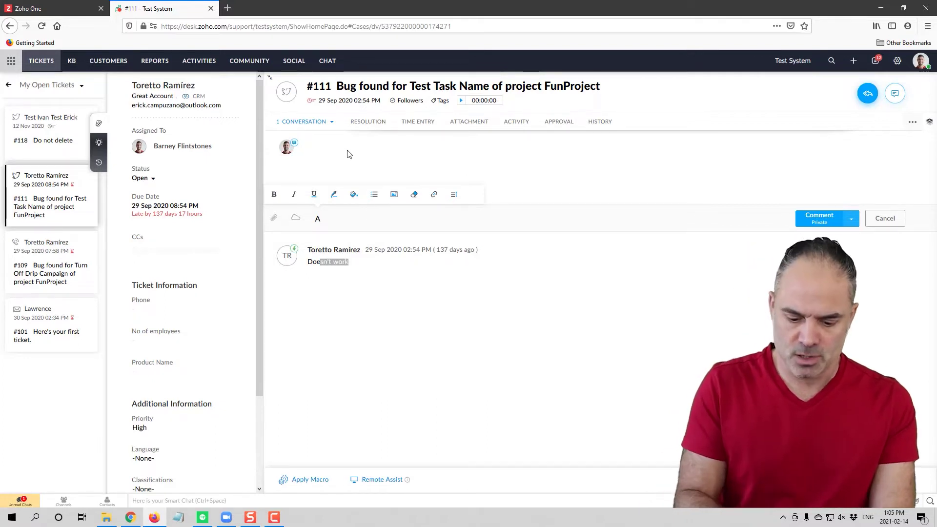
text(I checked the machine. it was working and the cluebt)
key(BackSpace)
key(BackSpace)
key(BackSpace)
key(BackSpace)
text(ient )
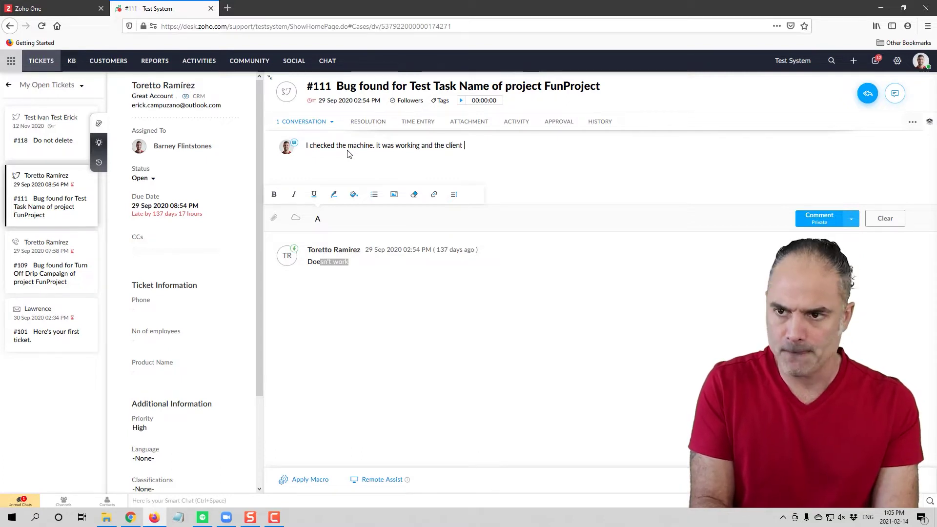
text(was informed.)
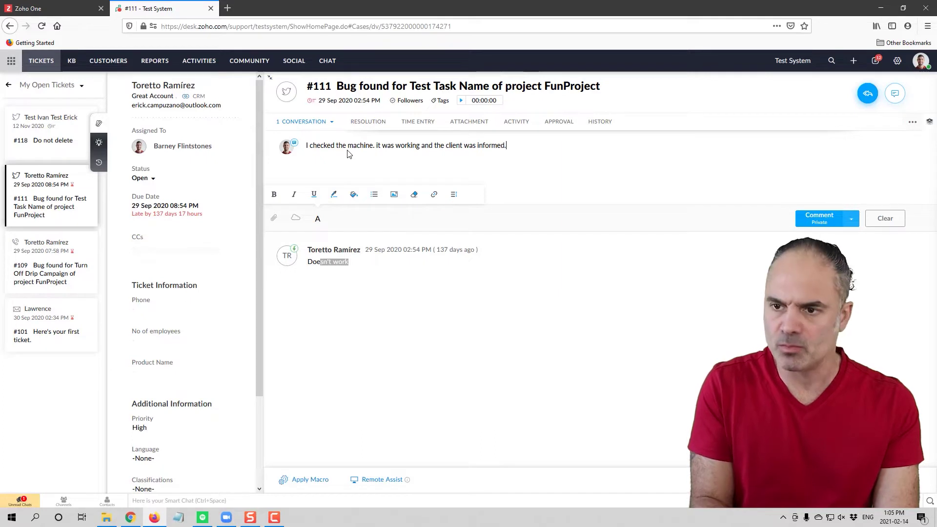
click(825, 223)
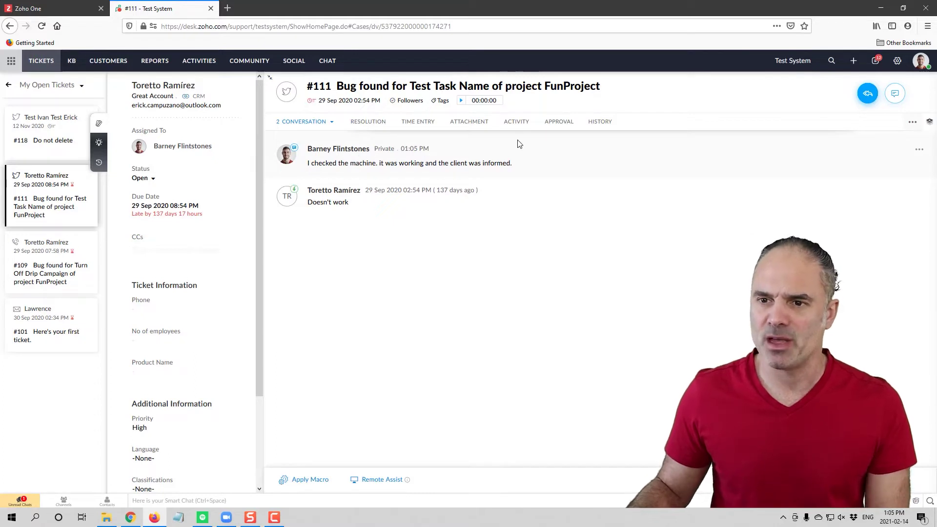
- Start a reply to all on ticket #111 and write "Hello," followed by "pls check the solution."
mouse_move(868, 100)
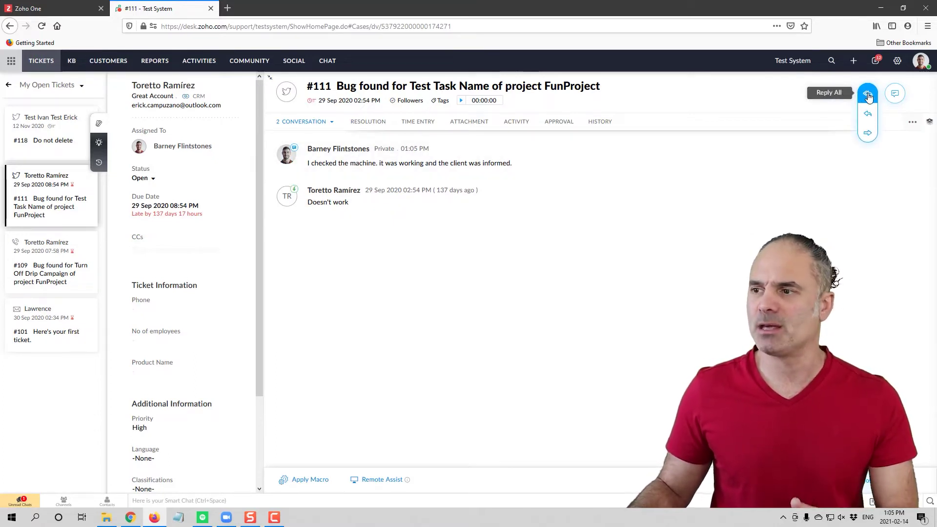
click(868, 95)
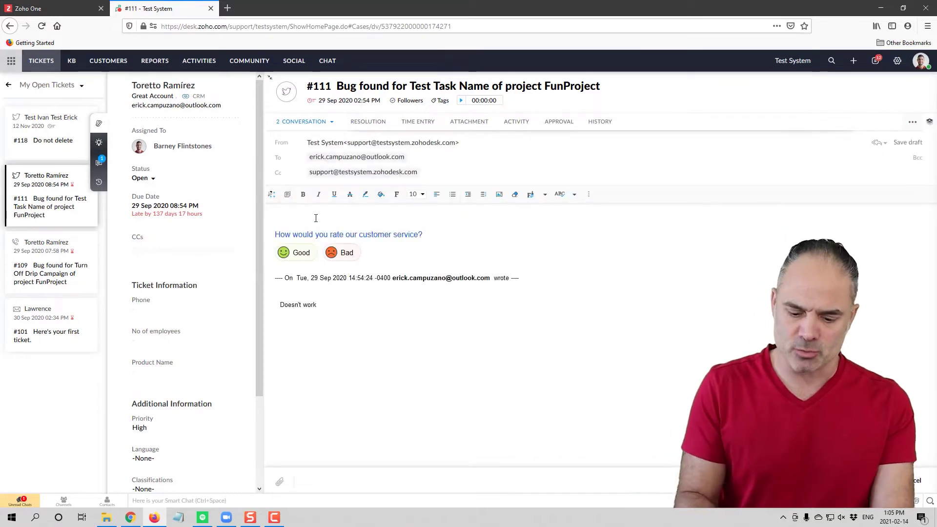
text(Hellom,)
key(BackSpace)
key(BackSpace)
key(BackSpace)
text(,)
key(Return)
key(Return)
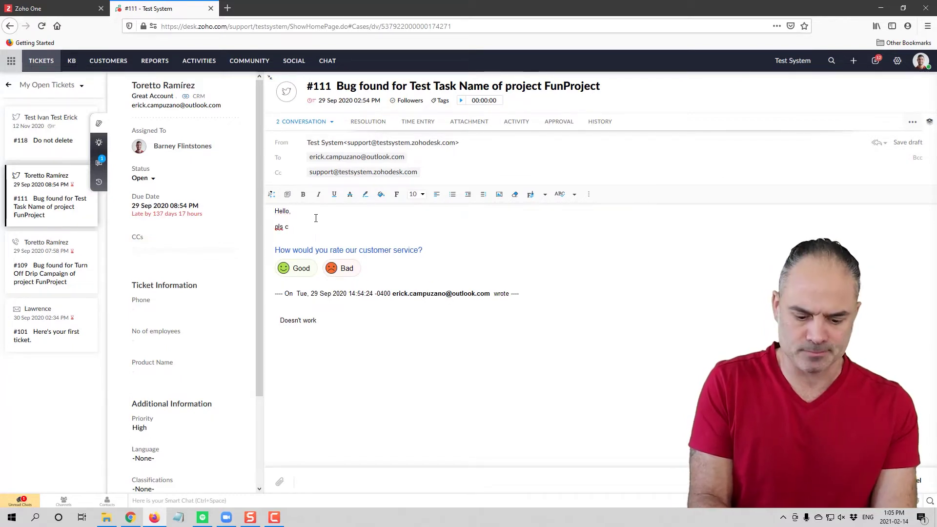
text(pls check the solution.)
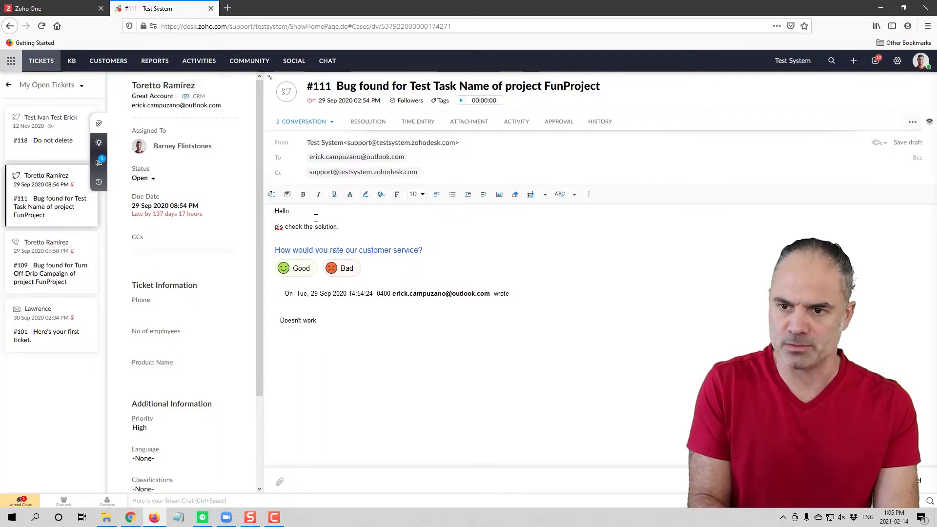
key(Return)
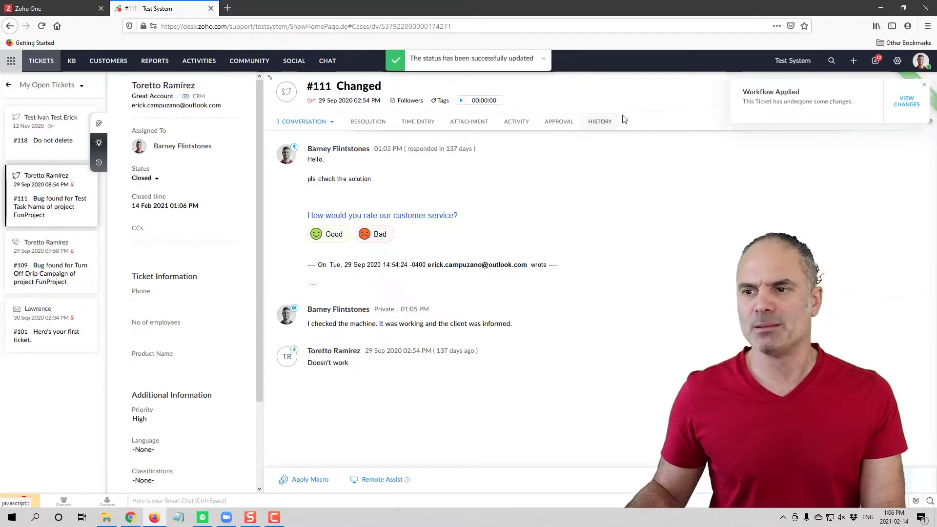
- Review the history of ticket #111 down to its submission entry
click(603, 123)
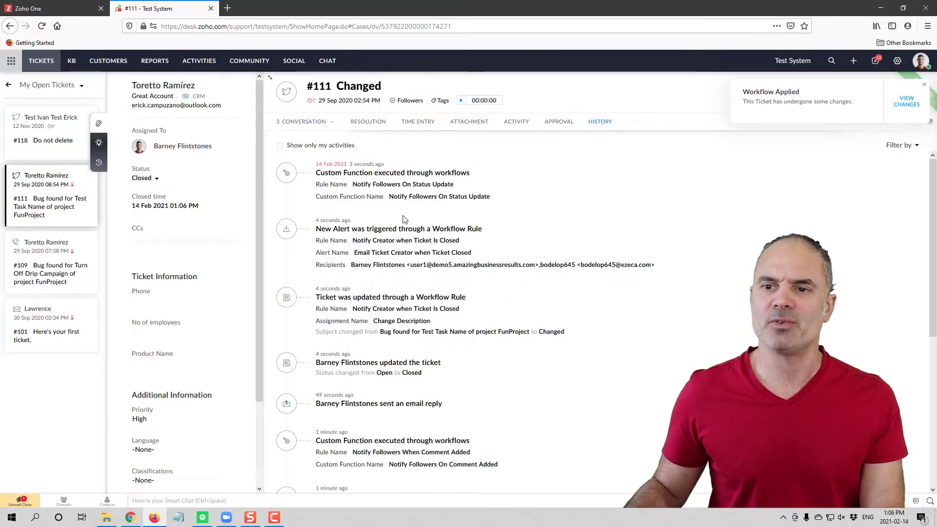
scroll(403, 219, down, 5)
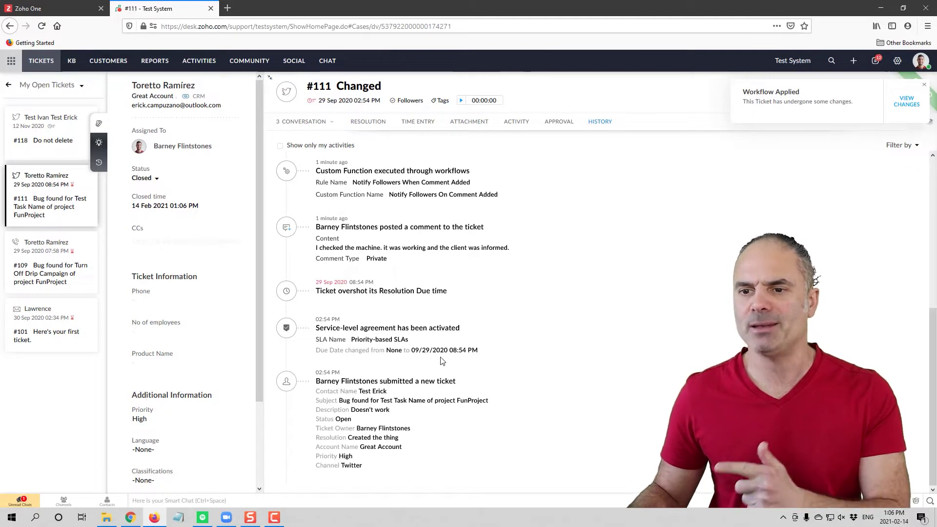
scroll(442, 360, up, 3)
scroll(428, 346, up, 3)
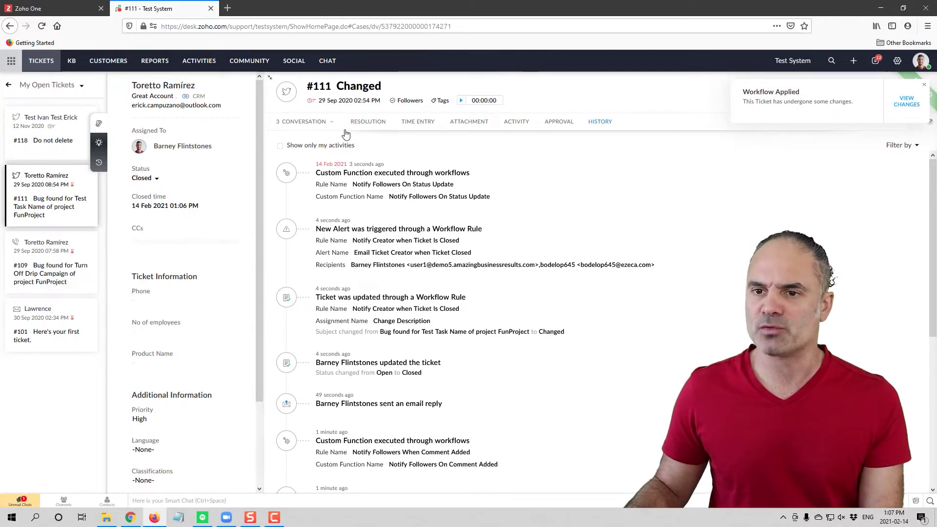
- Dismiss the workflow and status notifications on ticket #111 and view its resolution
click(308, 121)
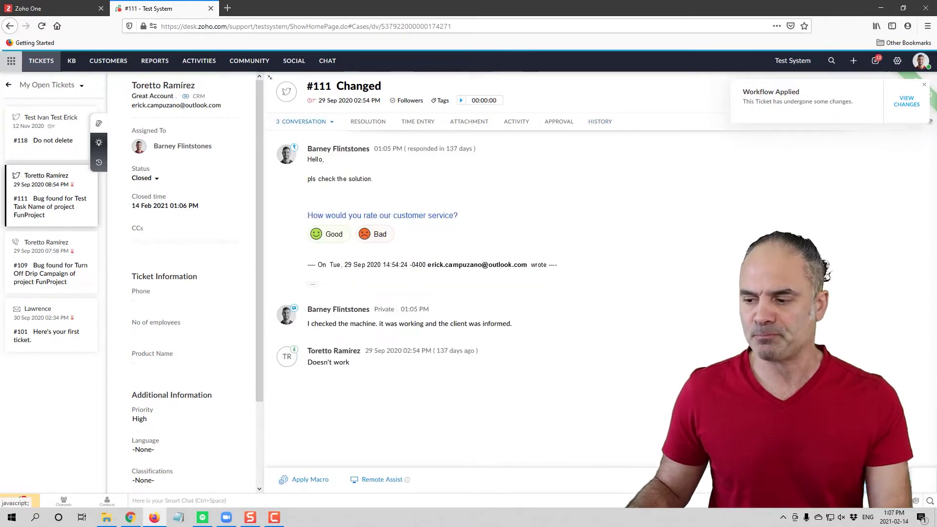
click(924, 87)
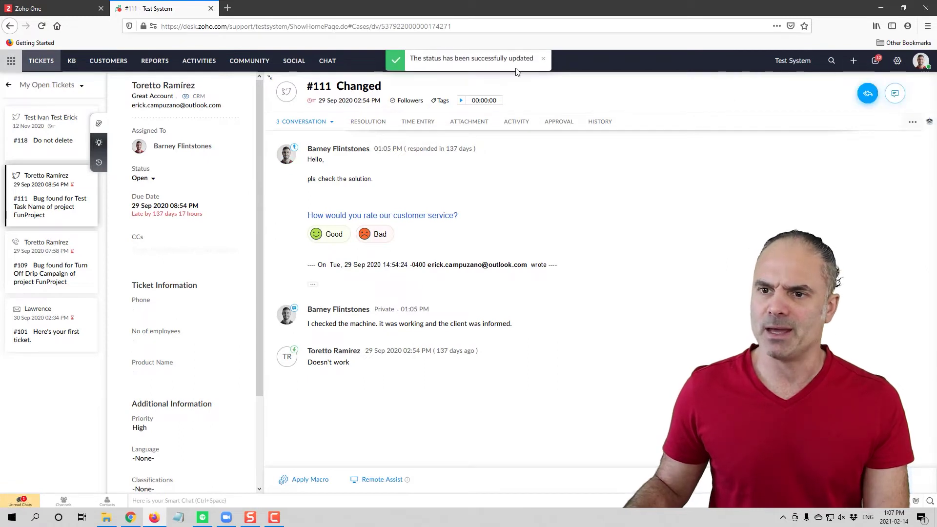
click(543, 59)
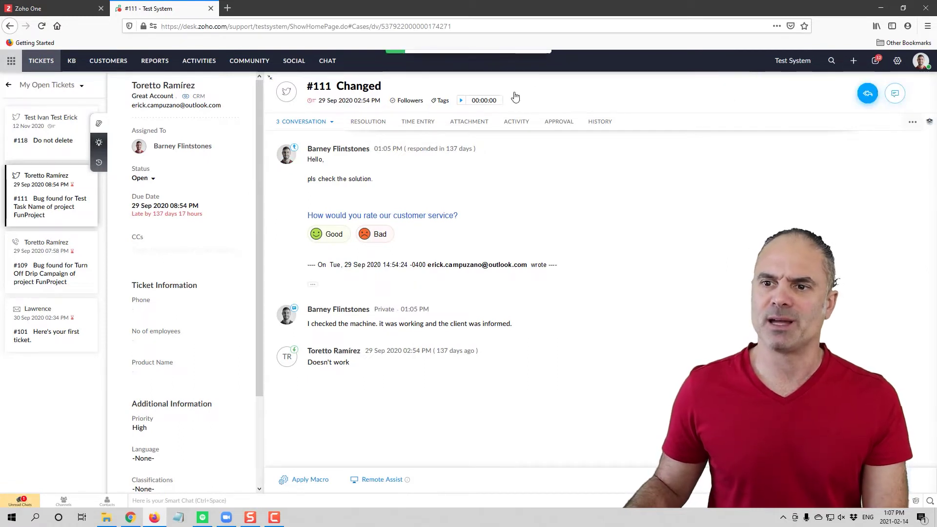
click(378, 124)
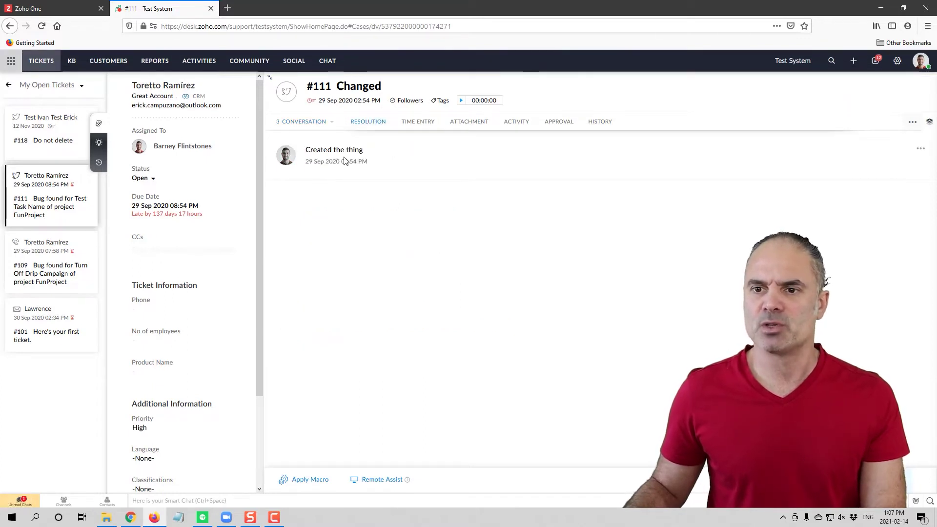
- Save a resolution on ticket #109 stating that you talked to the named person and agreed 123
click(34, 248)
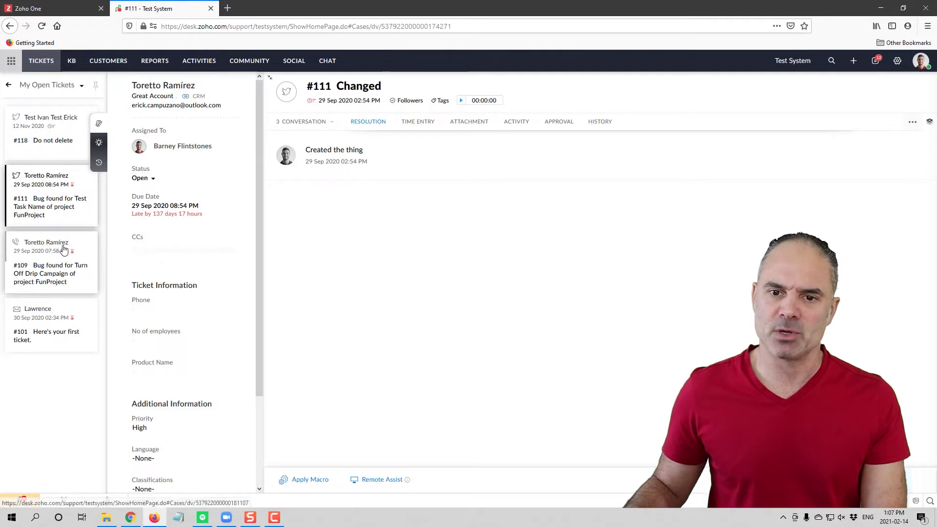
click(369, 122)
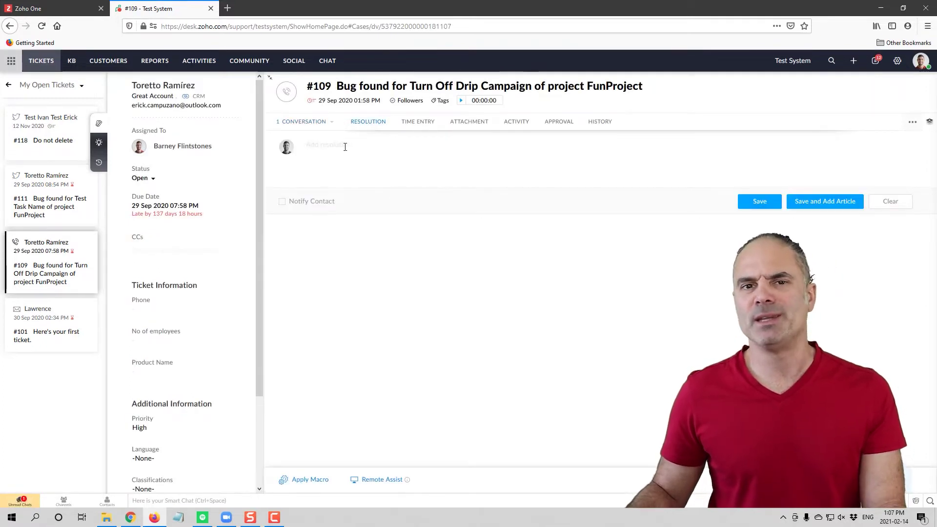
click(343, 147)
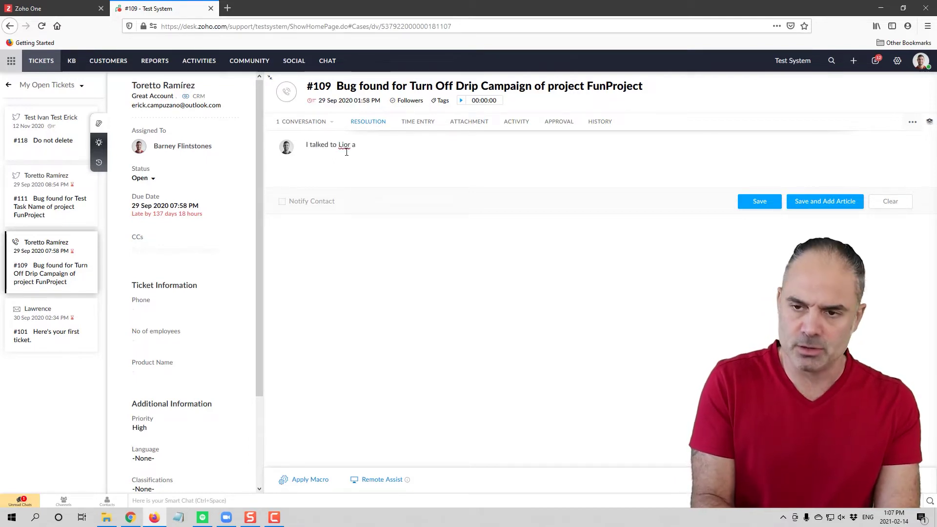
text(agreed 123)
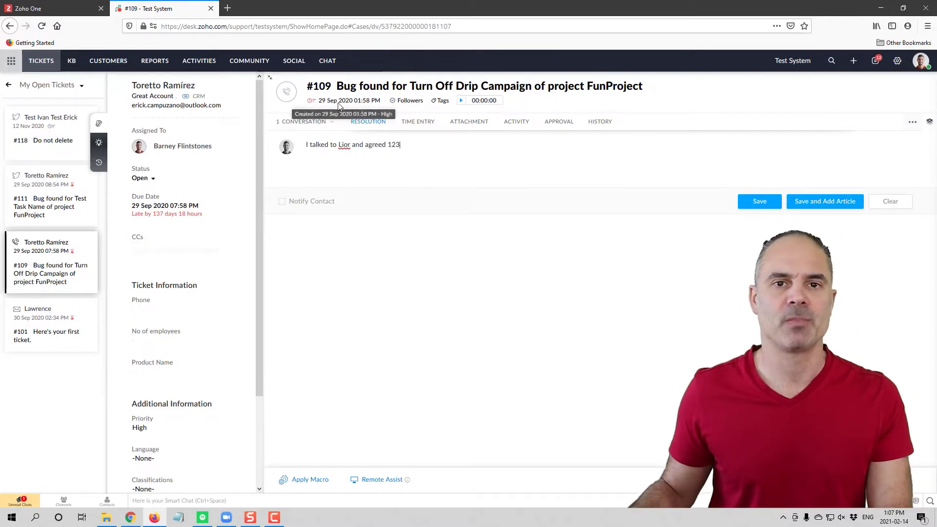
click(774, 204)
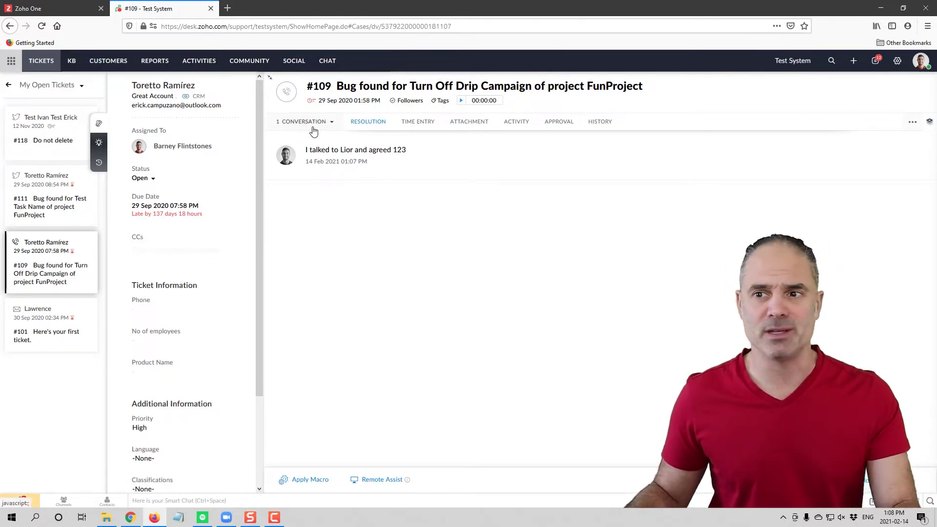
- Check the history of ticket #109 for the resolution change
click(601, 122)
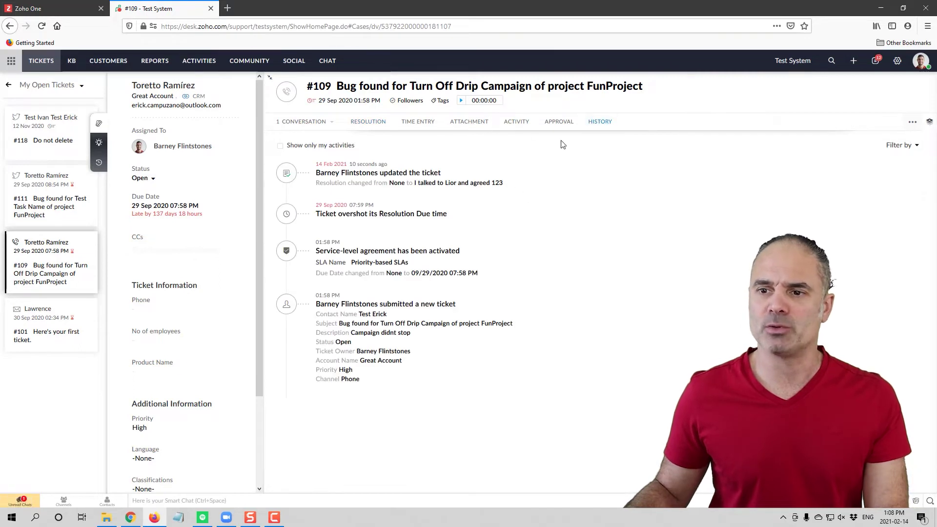
drag(336, 176, 565, 207)
click(564, 207)
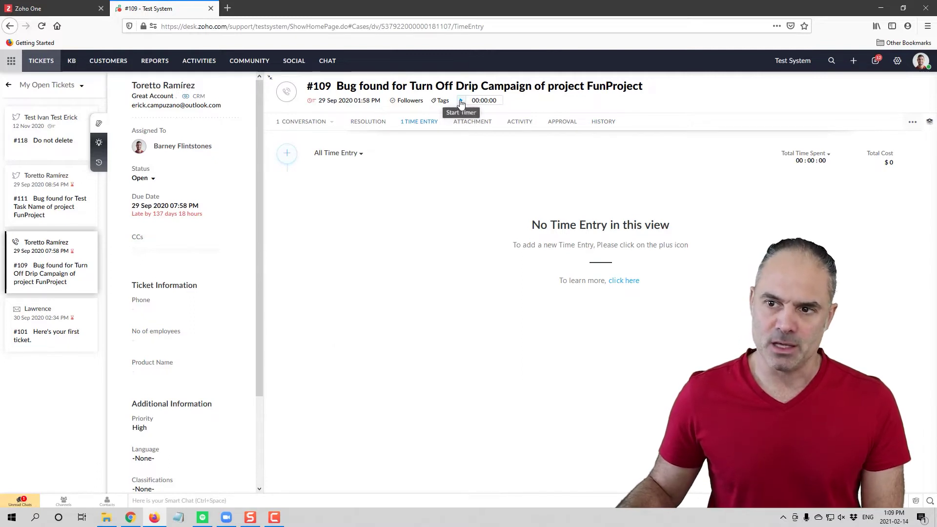
- Run the timer on ticket #109 for about 16 seconds, stop it, and display all time entries
click(461, 101)
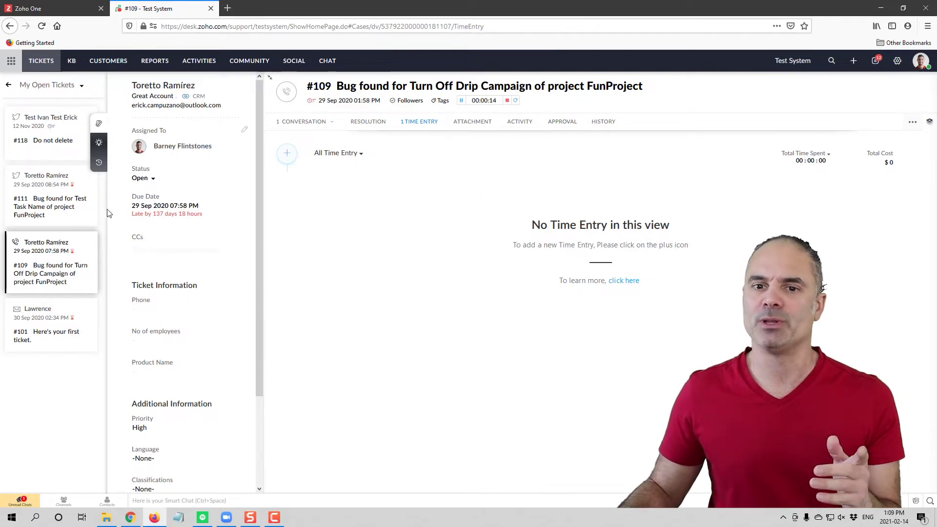
click(508, 100)
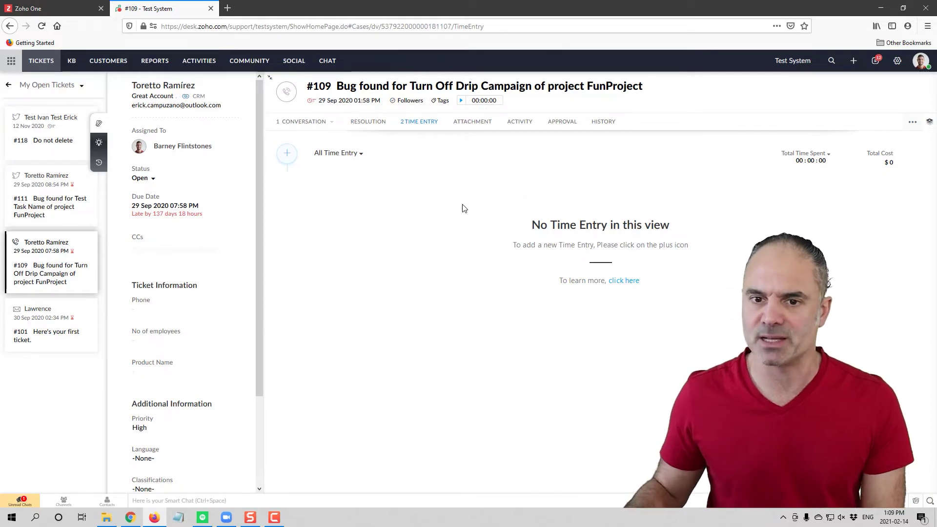
click(352, 155)
click(355, 174)
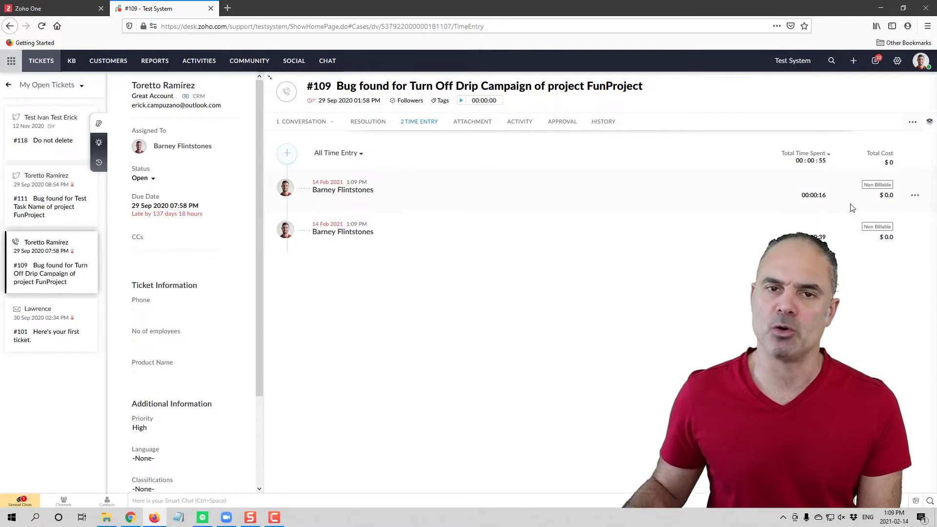
drag(868, 186, 894, 197)
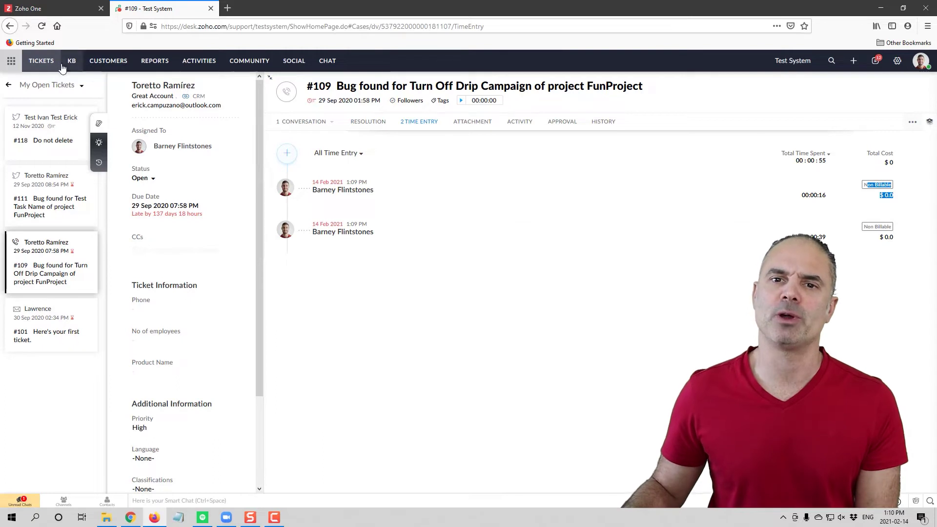
- Start a new custom view of the tickets and name it with the agent's first name in the possessive followed by "Tickets"
click(42, 63)
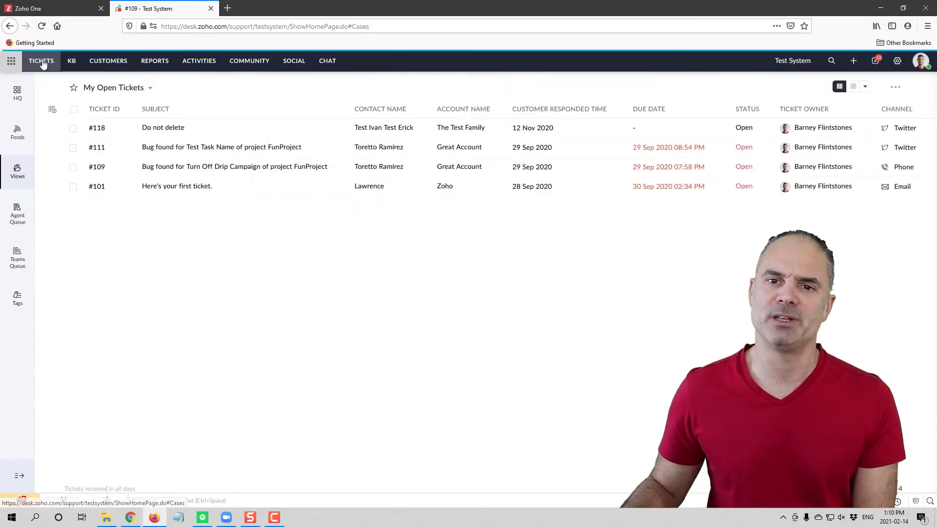
click(146, 87)
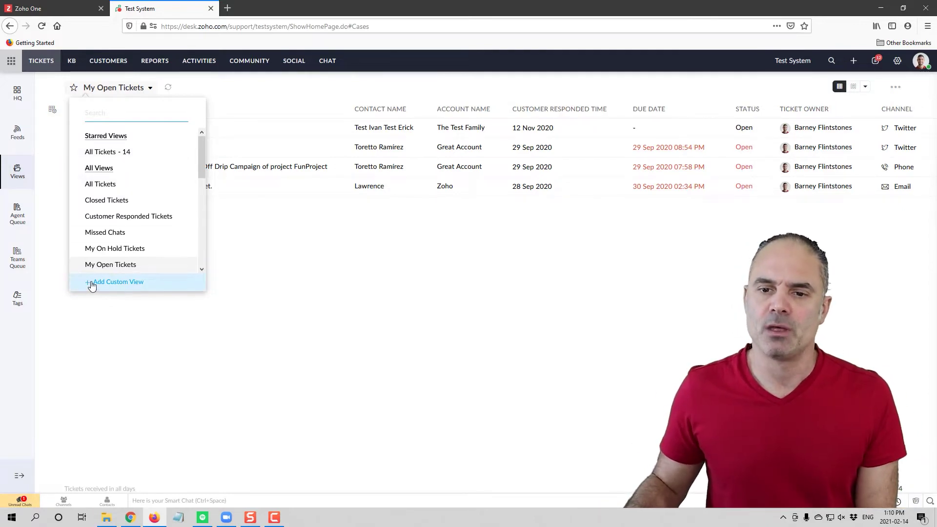
click(121, 283)
text(Lior's)
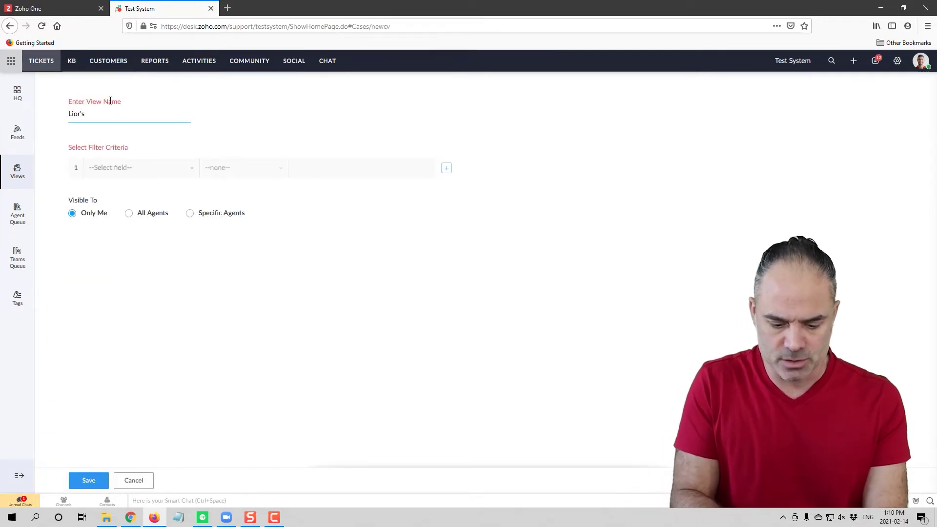
text( Tickets)
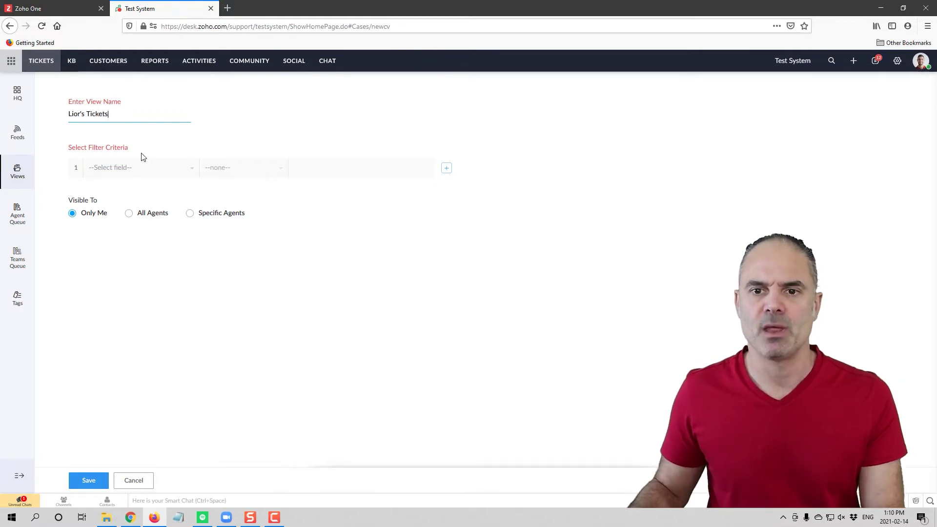
- Add a filter criterion to the view requiring Ticket Owner to be the signed-in agent
click(136, 169)
text(ow)
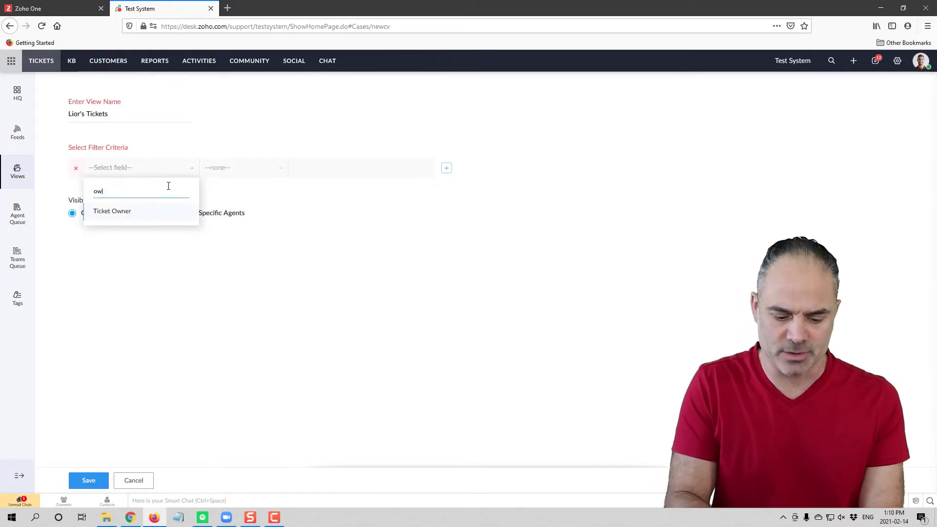
click(119, 211)
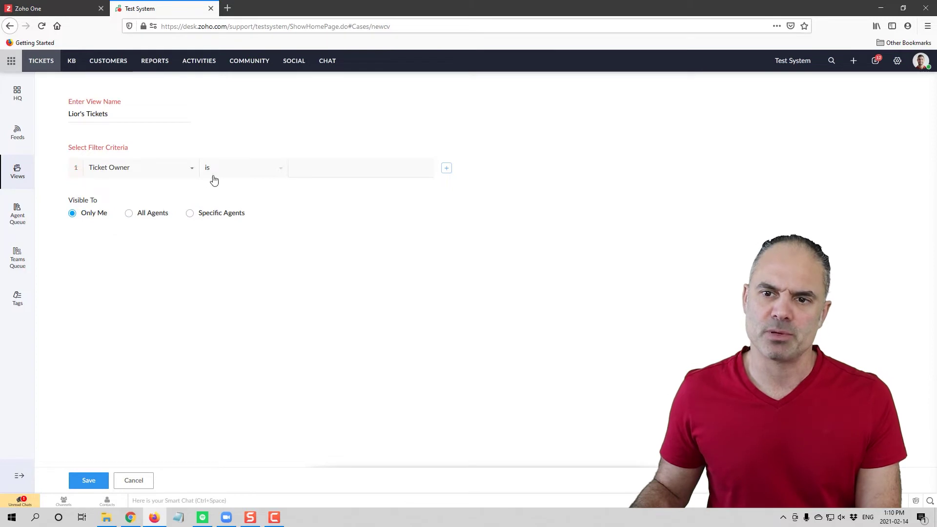
click(336, 168)
click(363, 221)
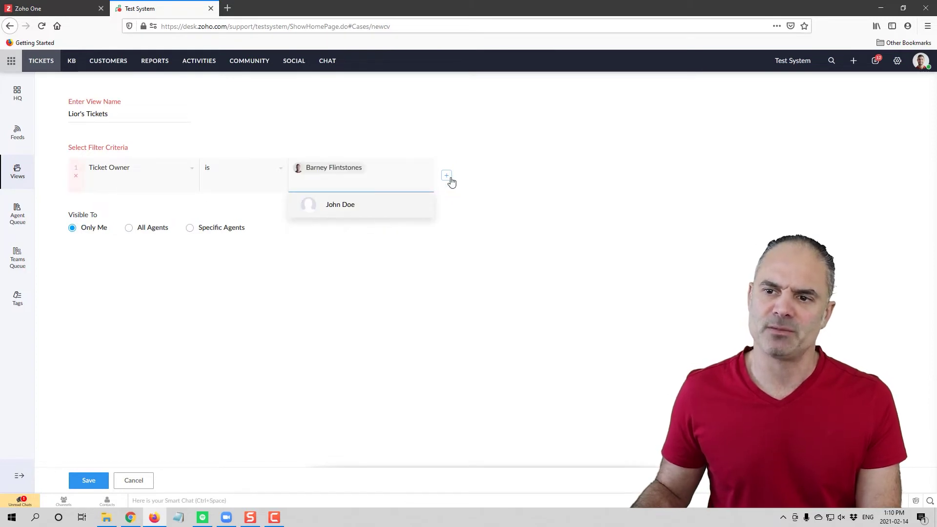
- Add a second filter criterion to the view: Status is OPEN
click(446, 168)
click(112, 207)
text(stat)
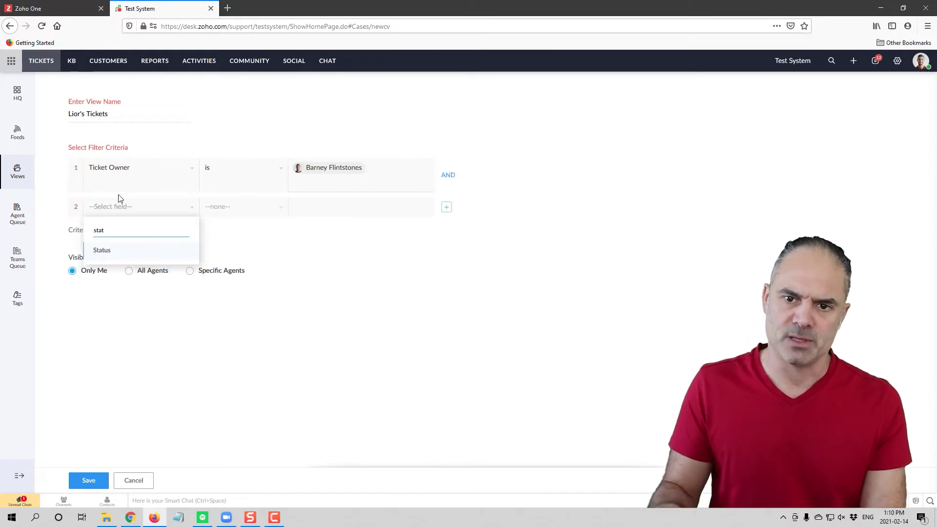
click(104, 249)
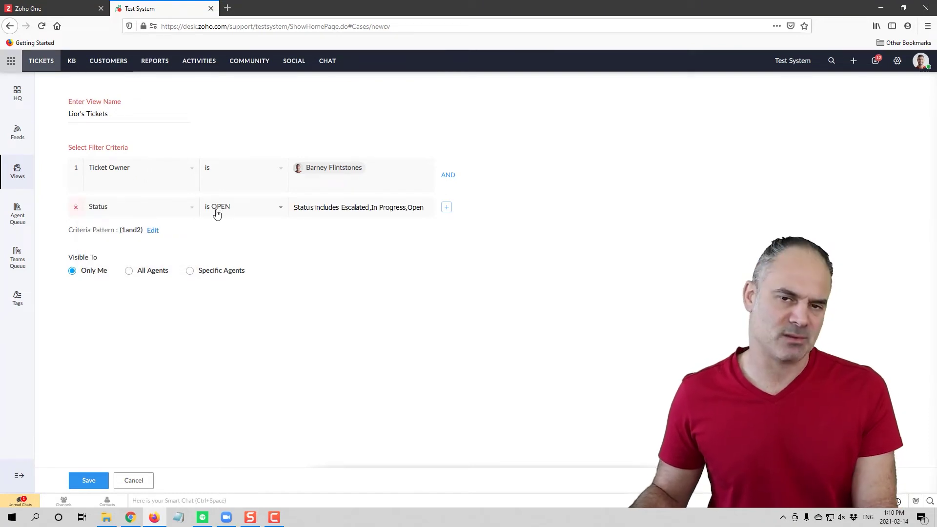
- Add a third filter criterion to the view: Due Date is before Current Time
click(446, 207)
click(123, 232)
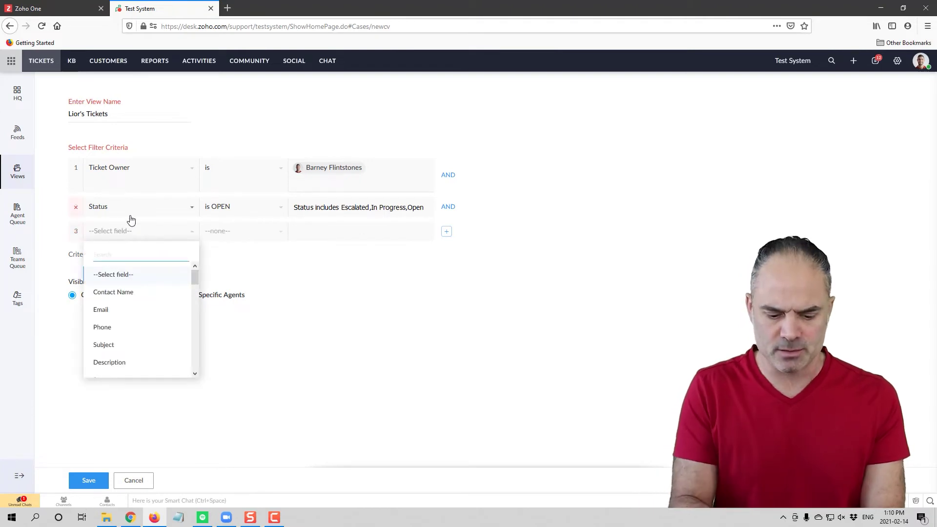
text(due)
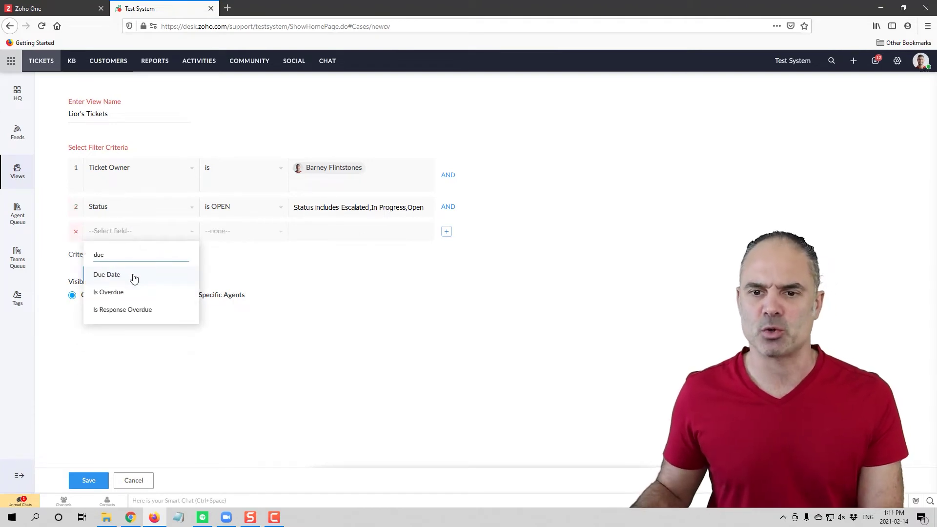
click(134, 279)
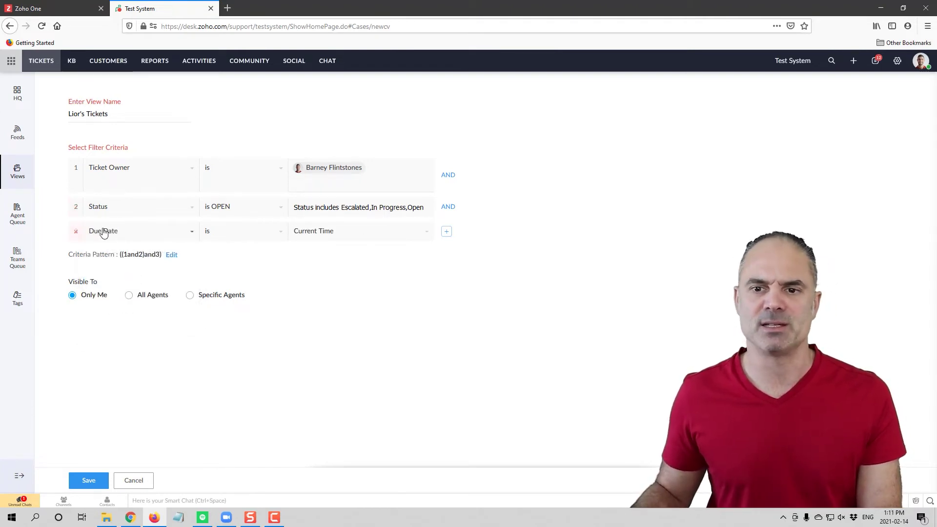
click(222, 237)
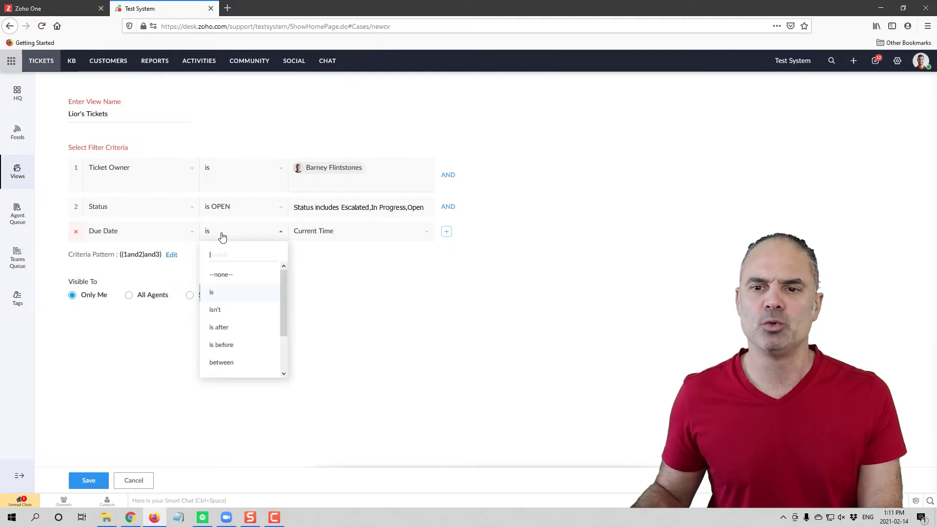
click(233, 345)
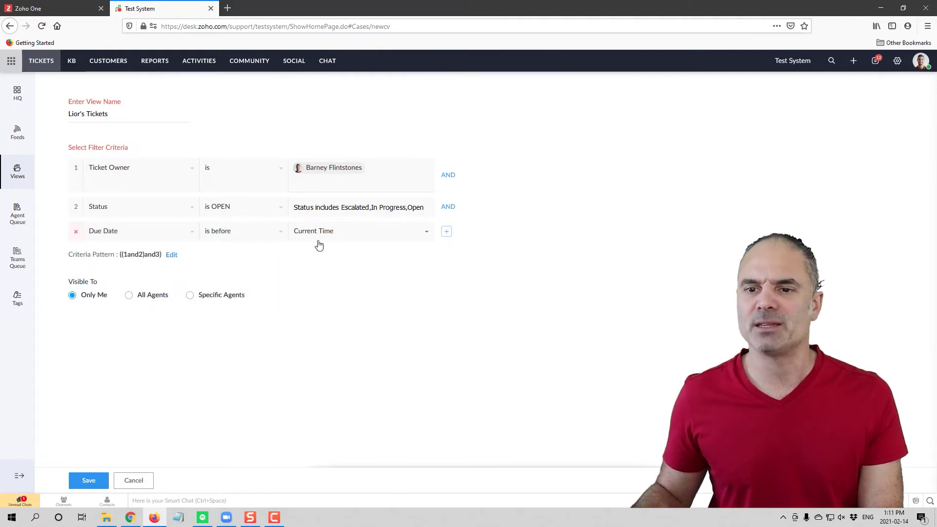
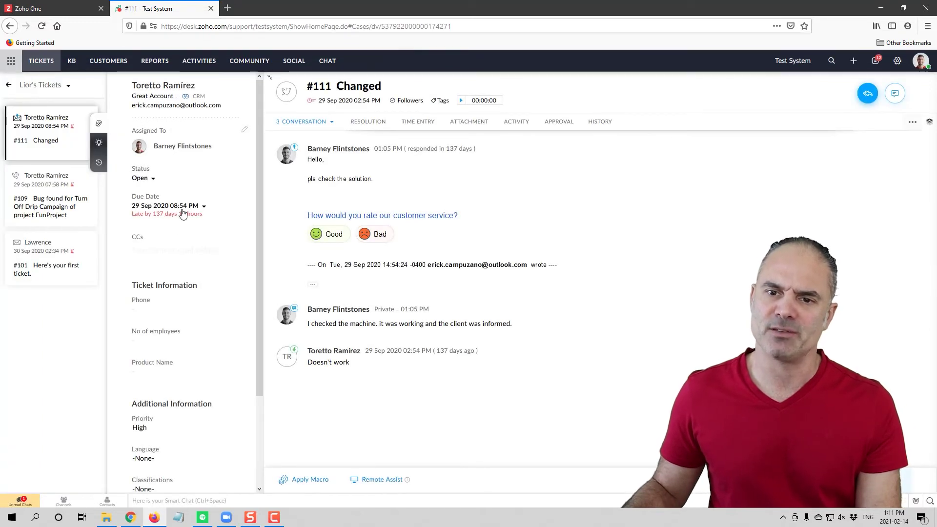
- Set the due date of ticket #111 to 25 February 2021, 08:54 PM, and save it
click(183, 215)
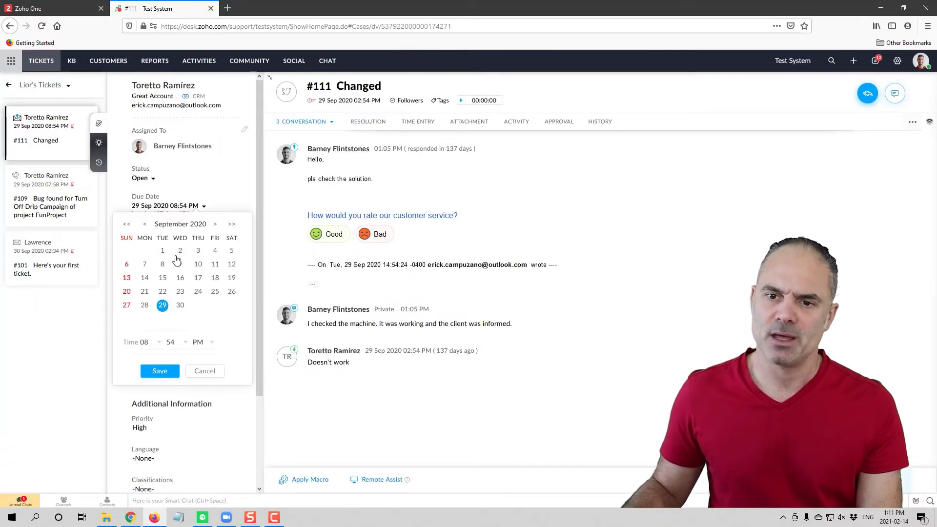
click(216, 224)
click(216, 224)
click(216, 224)
click(216, 225)
click(216, 224)
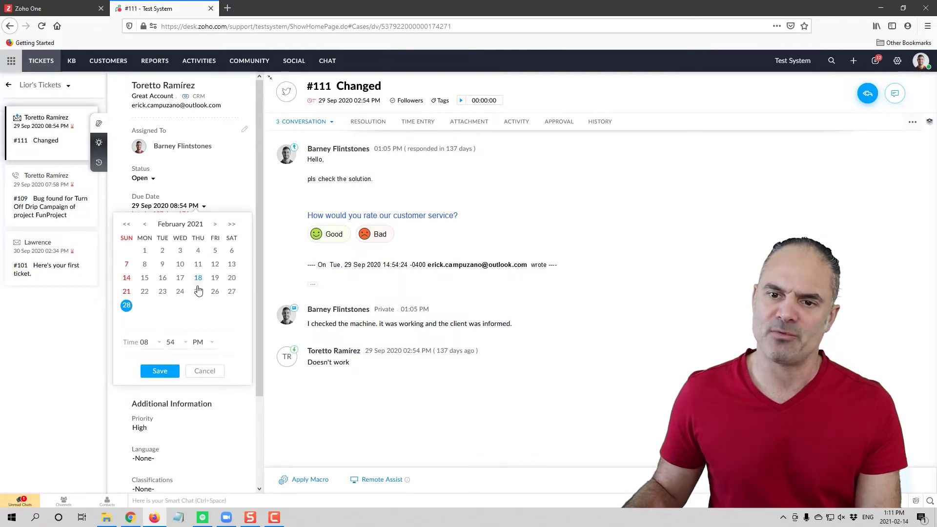
click(160, 372)
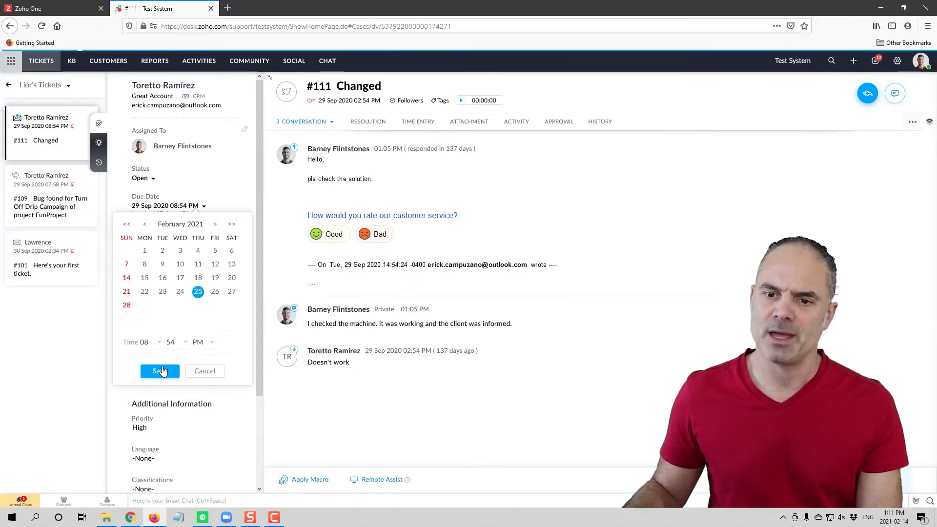
- Return to the ticket list, start a reply to all on ticket #109, and display the available email templates
click(56, 63)
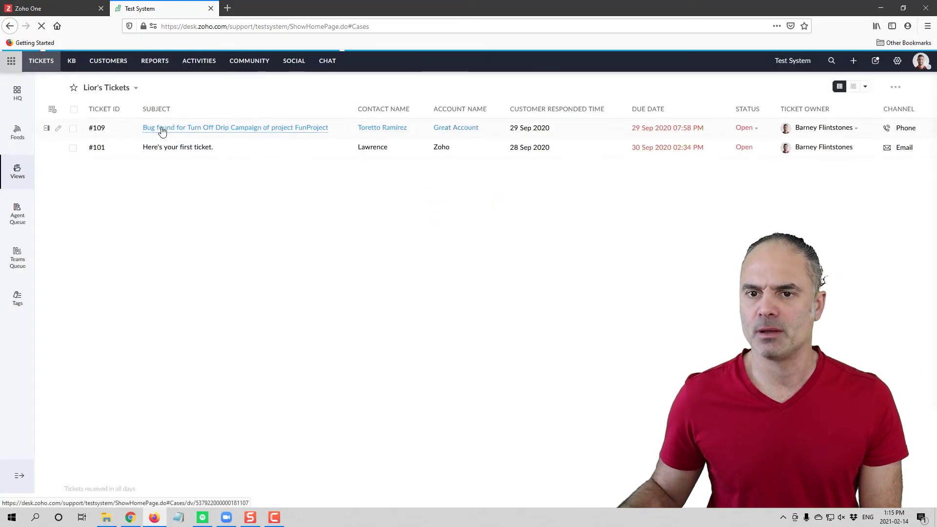
click(203, 129)
mouse_move(868, 98)
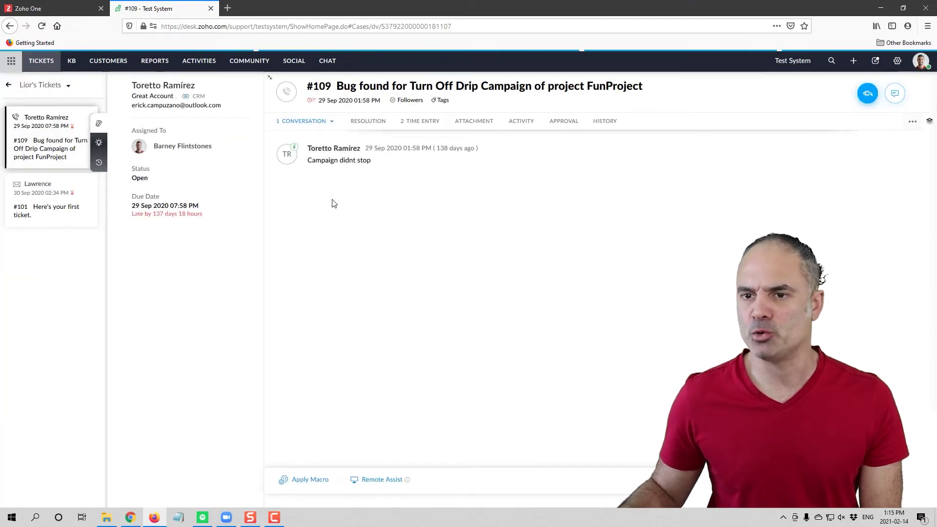
click(288, 194)
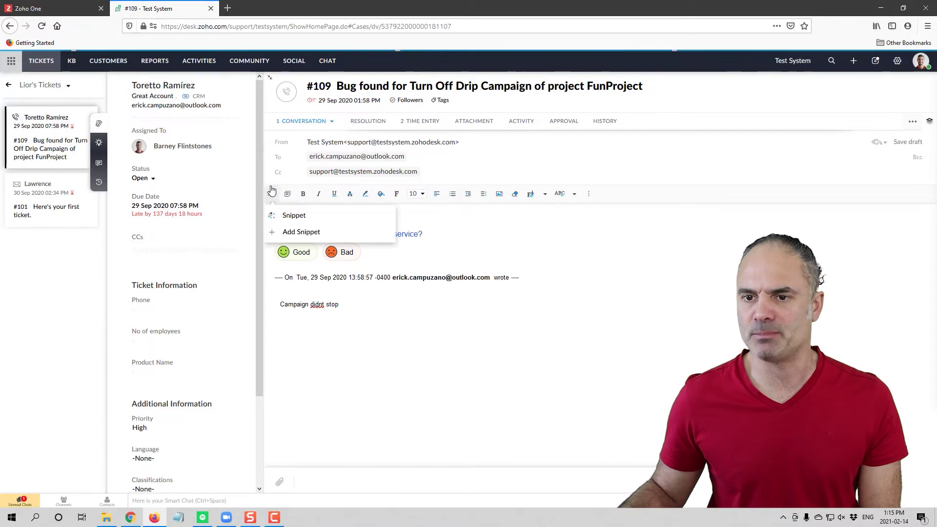
click(289, 195)
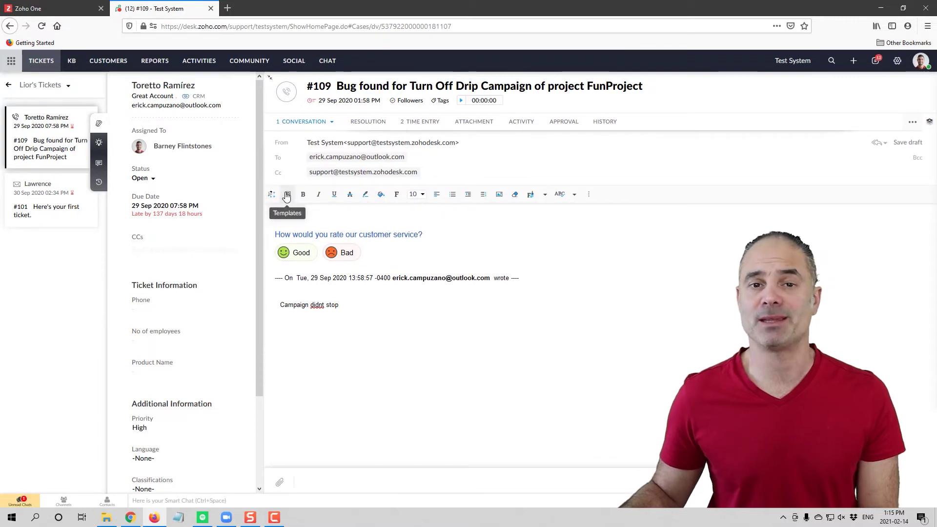
click(287, 195)
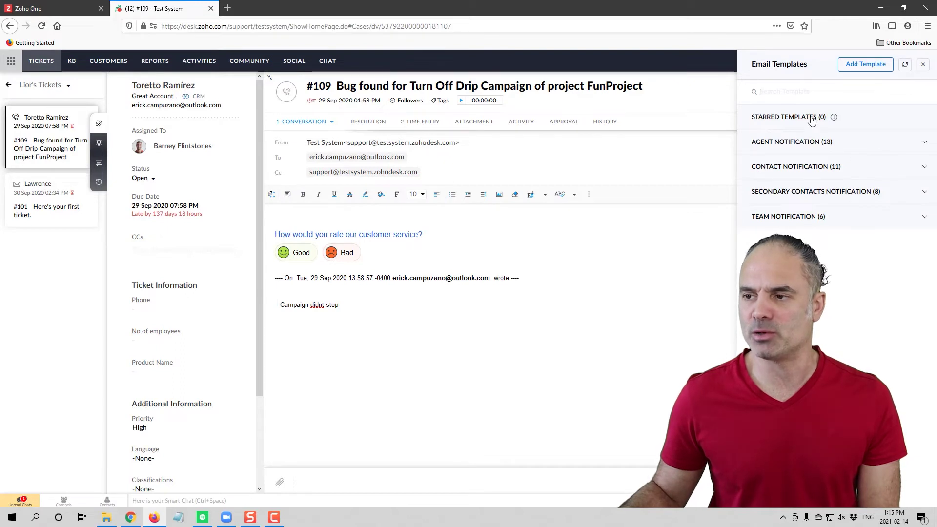
- Examine the form for a new email template and leave it without saving
click(866, 64)
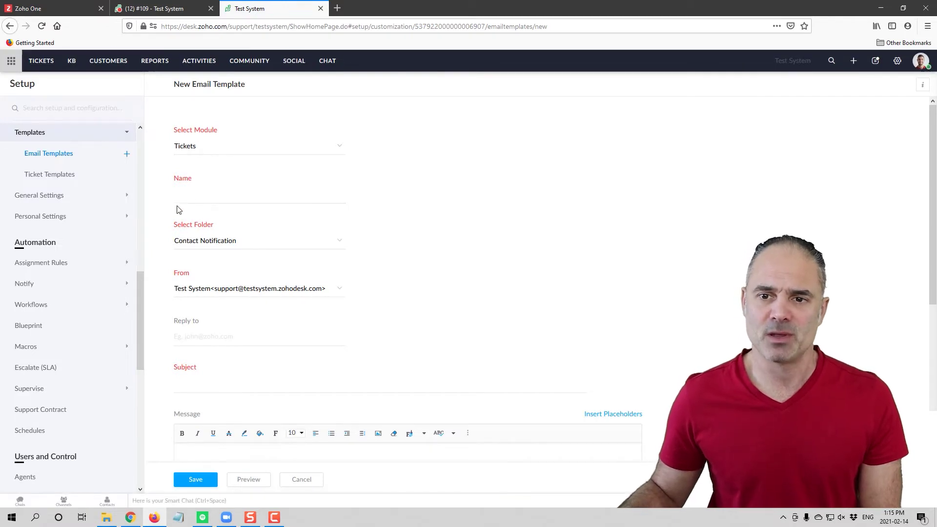
click(295, 480)
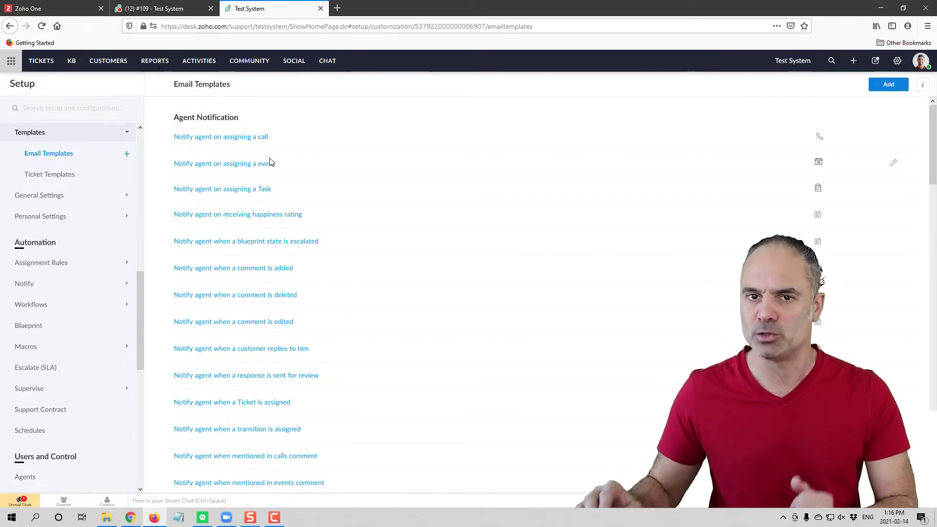
- Start a reply to all on high-priority ticket #109 and insert the agent notification template for receiving a happiness rating
click(40, 60)
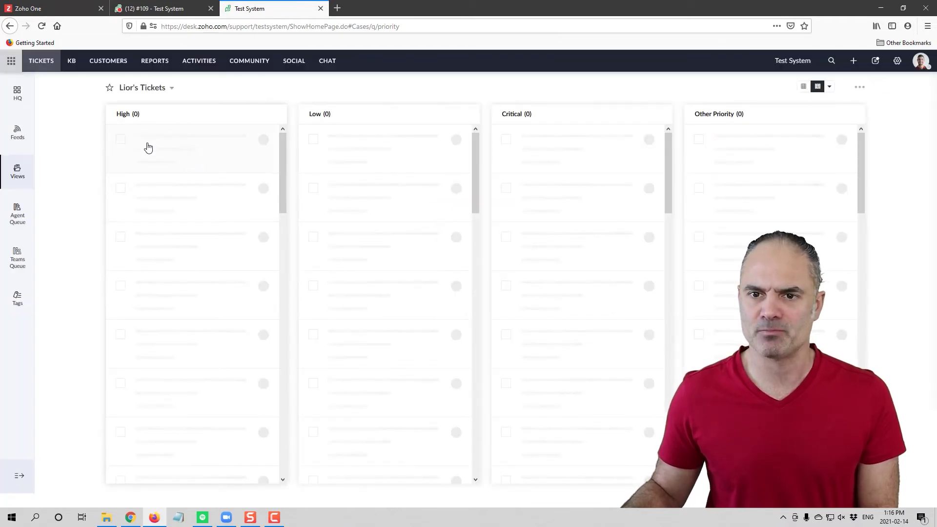
click(208, 141)
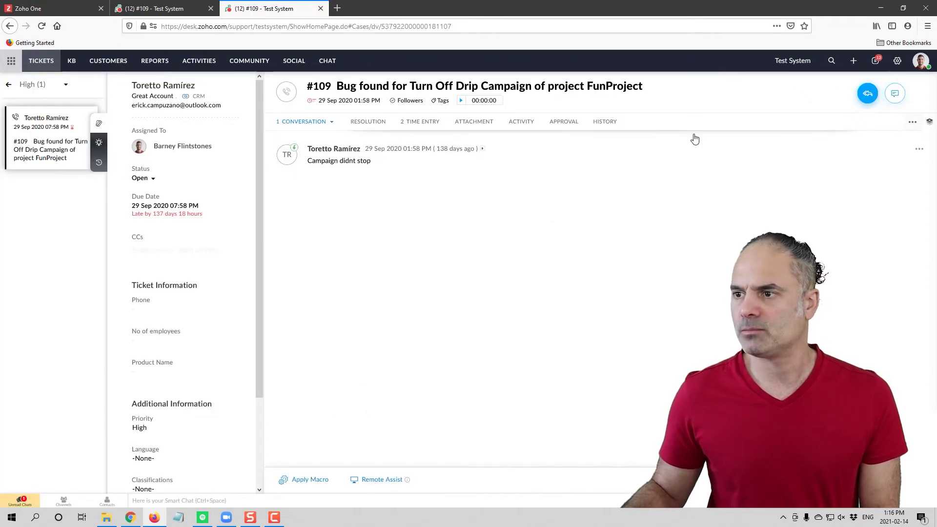
mouse_move(869, 94)
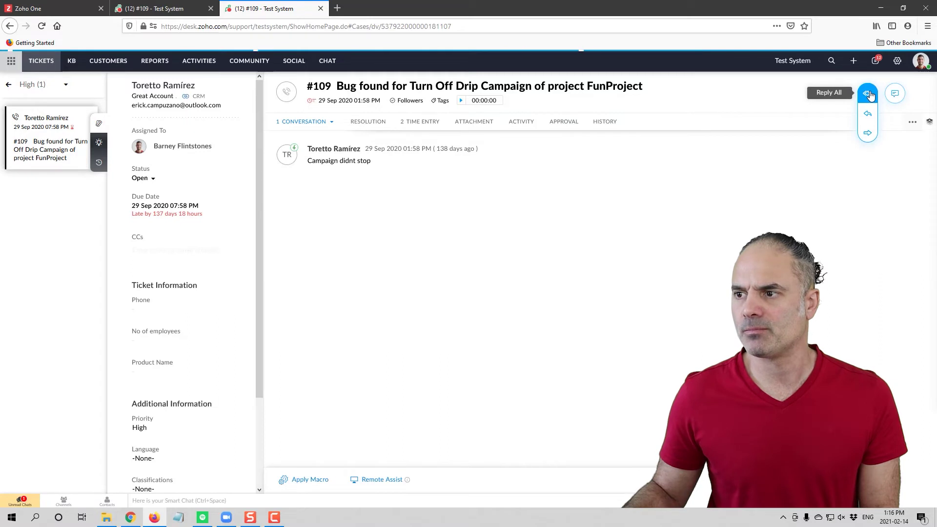
click(862, 103)
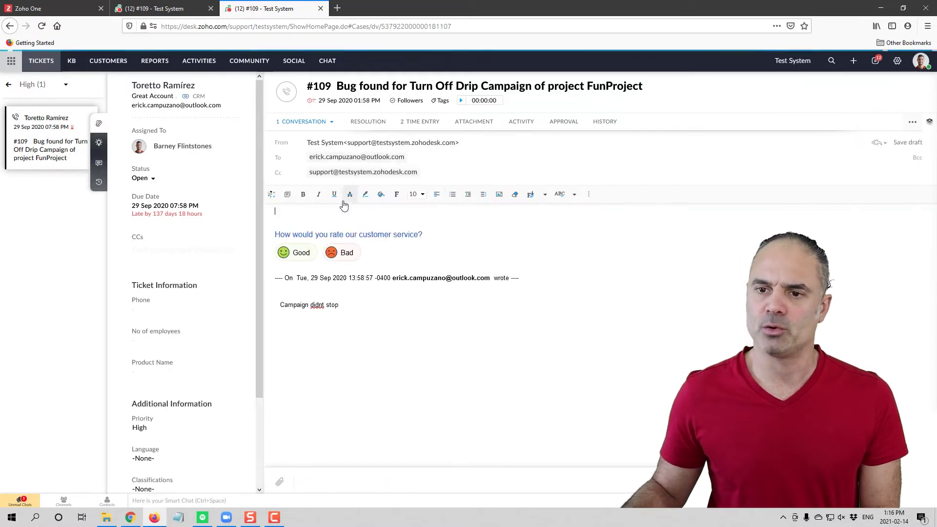
click(288, 196)
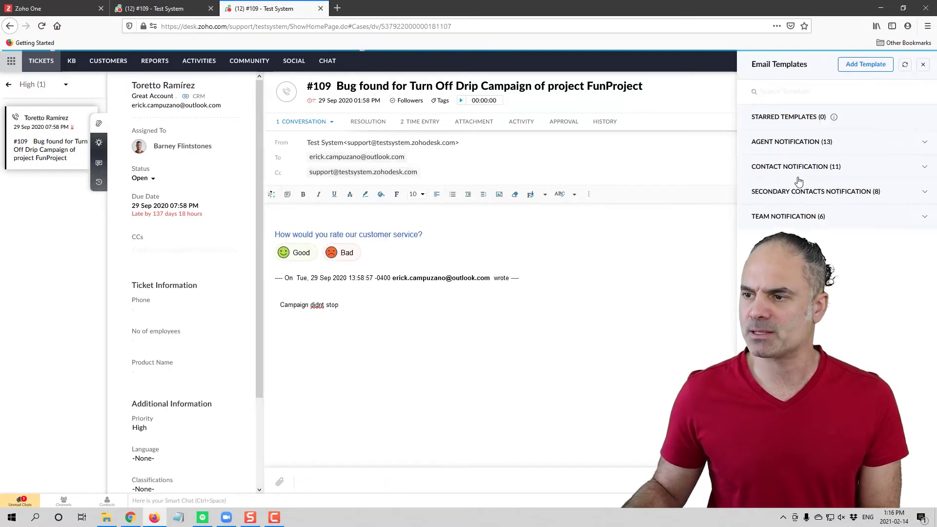
click(826, 143)
click(809, 168)
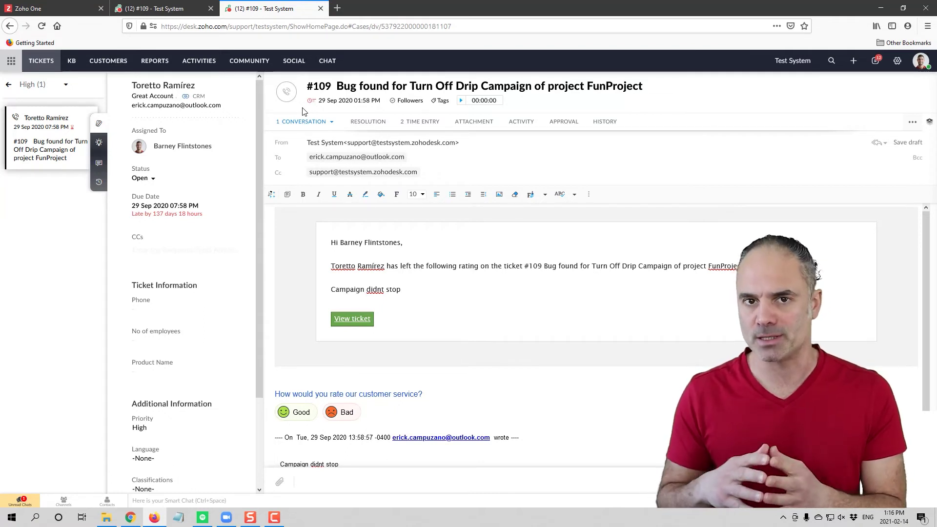
- Open the notification rules in the setup and examine the Contact Notifications section
click(898, 61)
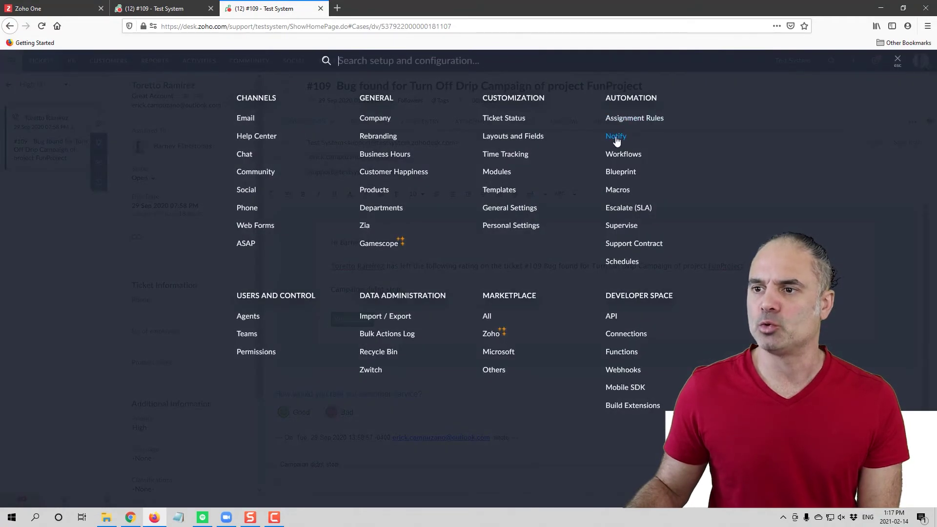
click(616, 137)
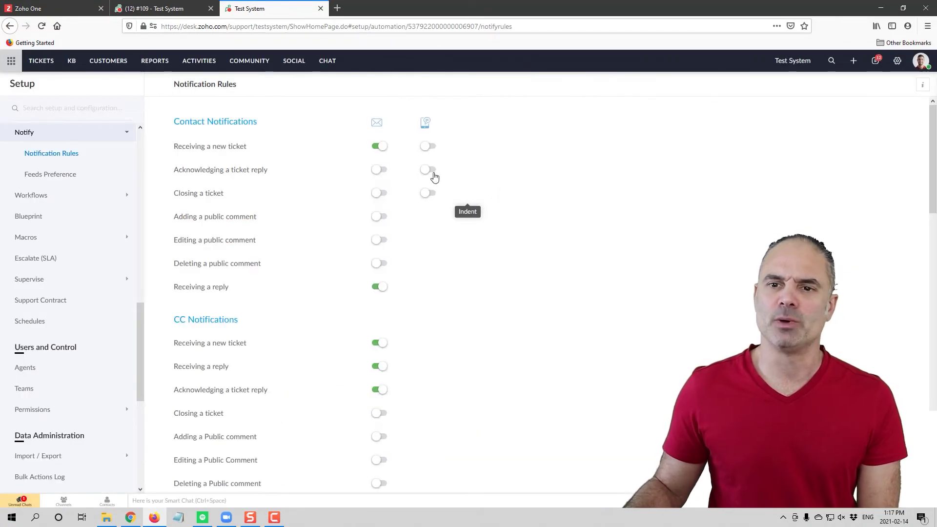
drag(174, 123, 294, 130)
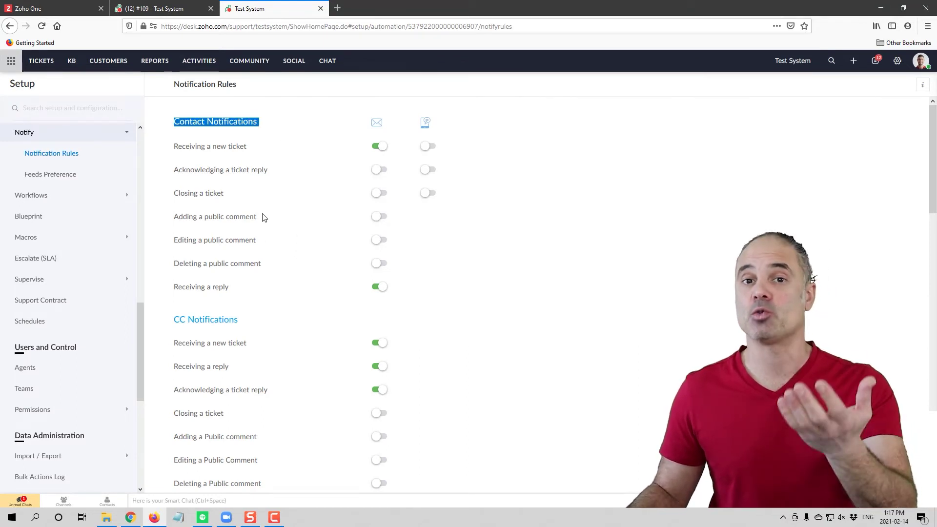
- Examine the CC, Agent, Department and Team Notifications sections of the notification rules
scroll(283, 259, down, 3)
drag(180, 197, 249, 209)
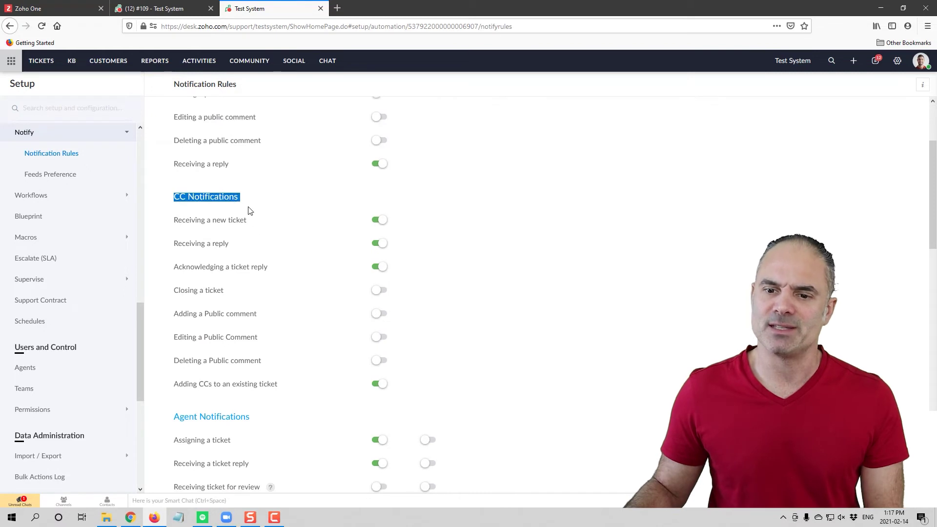
scroll(266, 327, down, 3)
drag(175, 292, 261, 300)
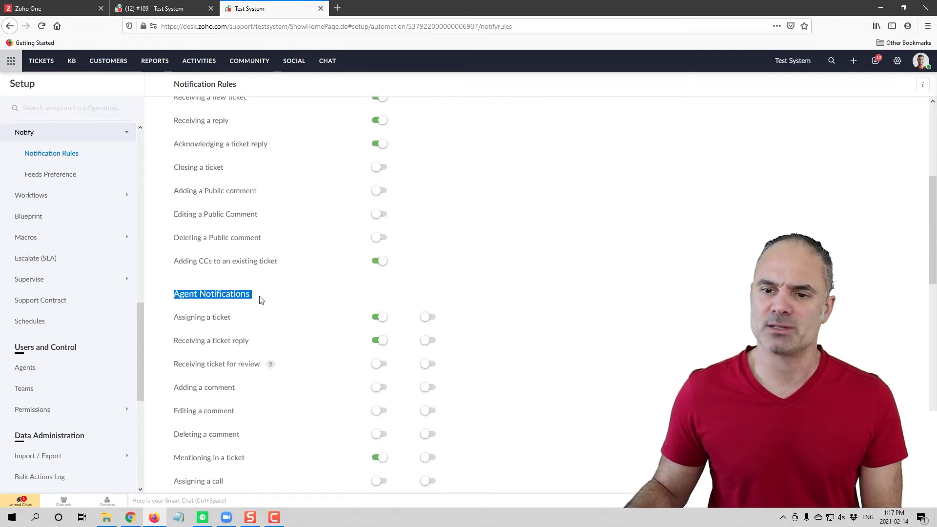
scroll(259, 305, down, 10)
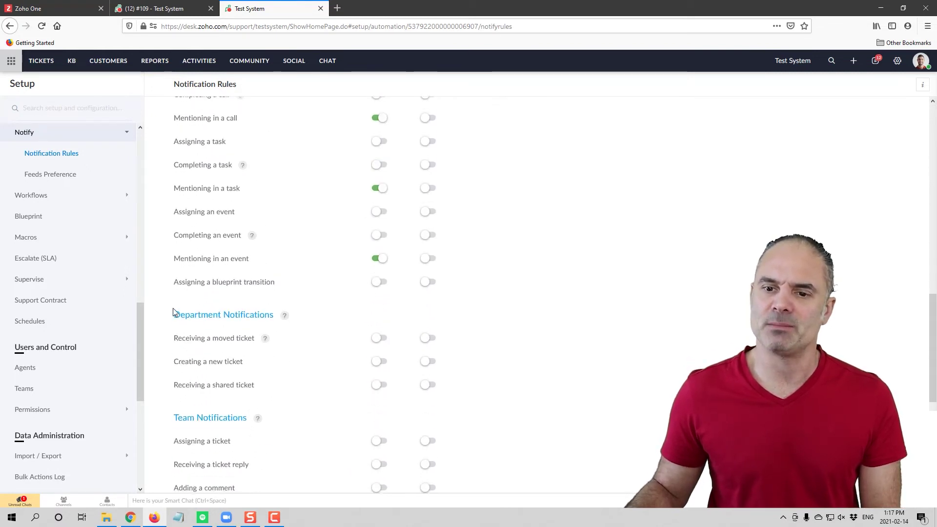
drag(175, 315, 276, 317)
drag(176, 415, 259, 428)
- Open the email template behind the contact notification for receiving a new ticket and review its fields, message and attachment option
scroll(465, 328, up, 12)
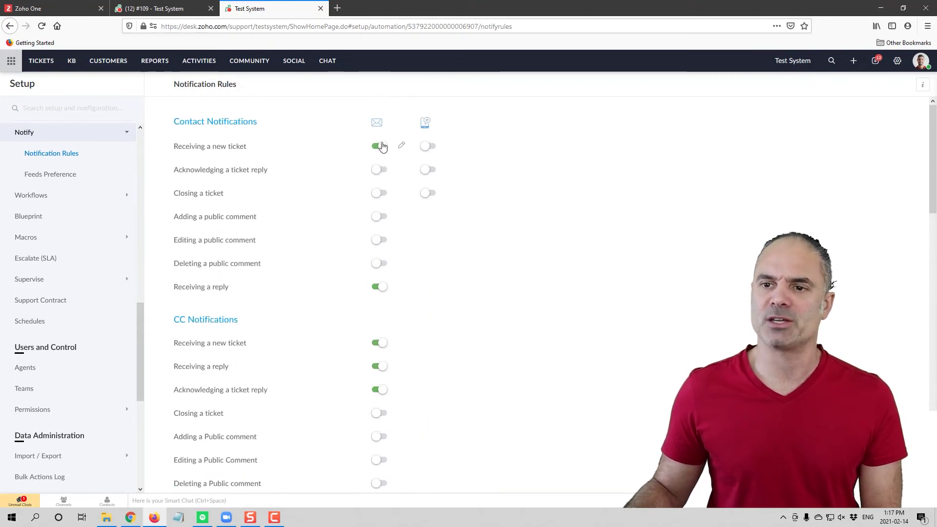
mouse_move(379, 152)
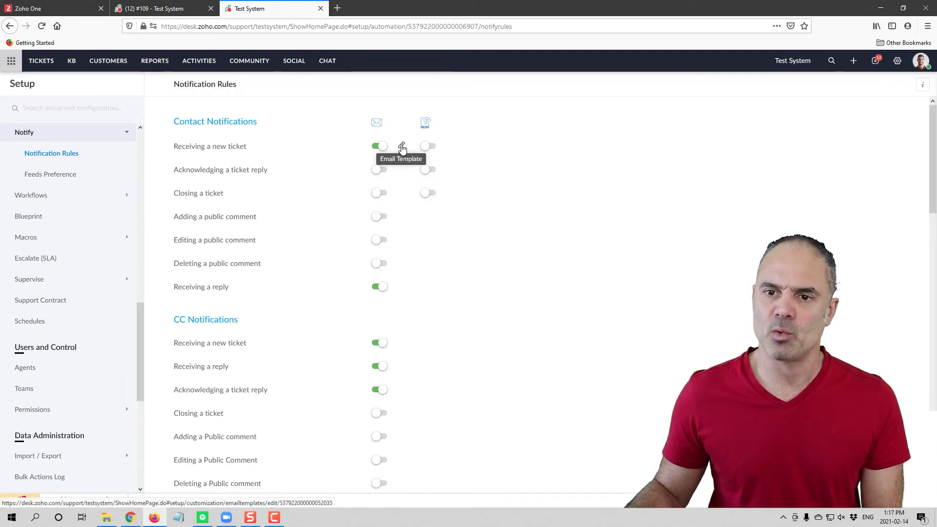
right_click(402, 148)
click(403, 147)
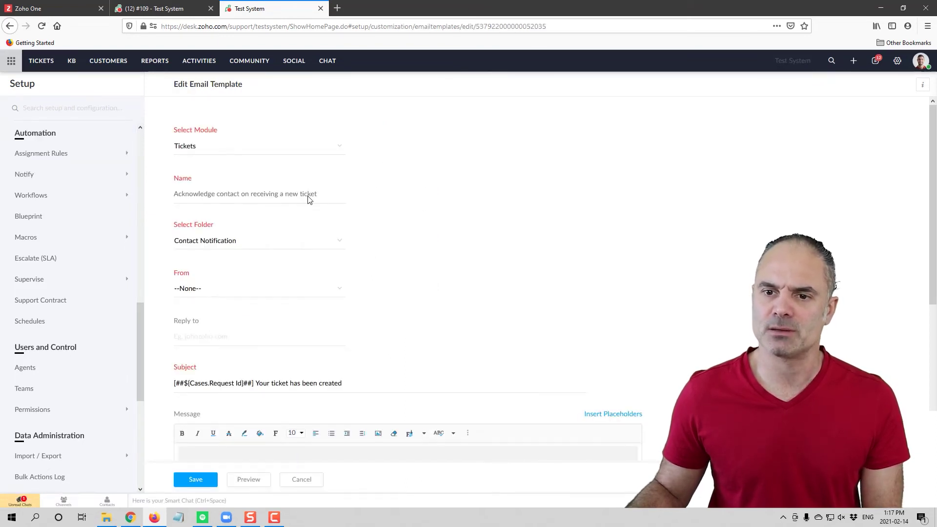
scroll(439, 283, down, 4)
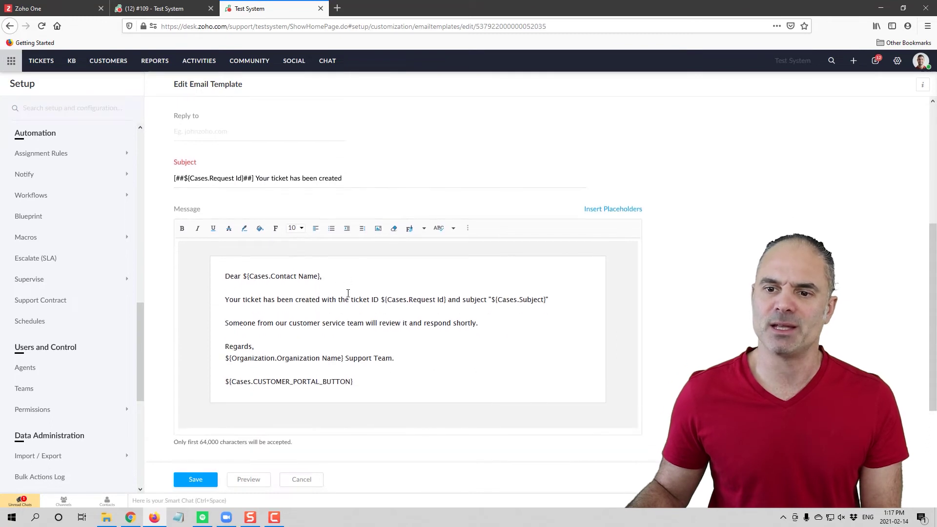
scroll(332, 307, down, 1)
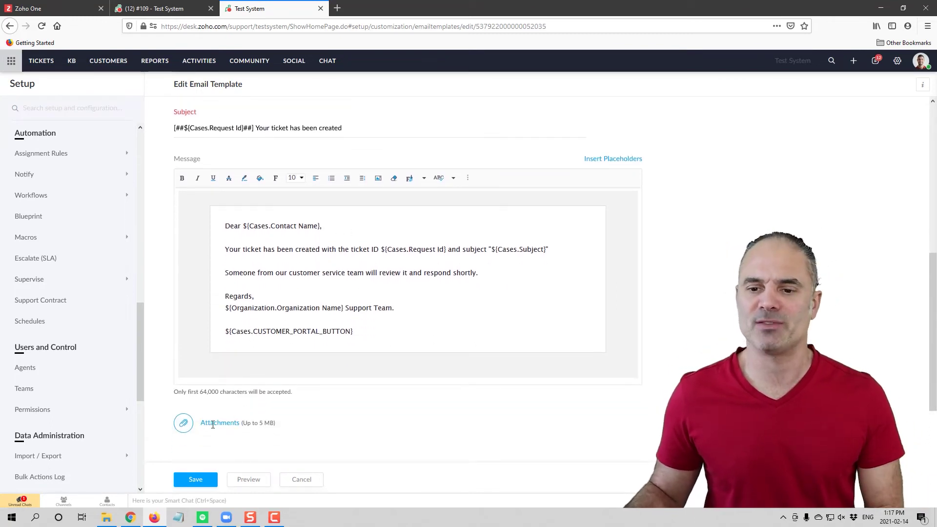
scroll(390, 317, up, 2)
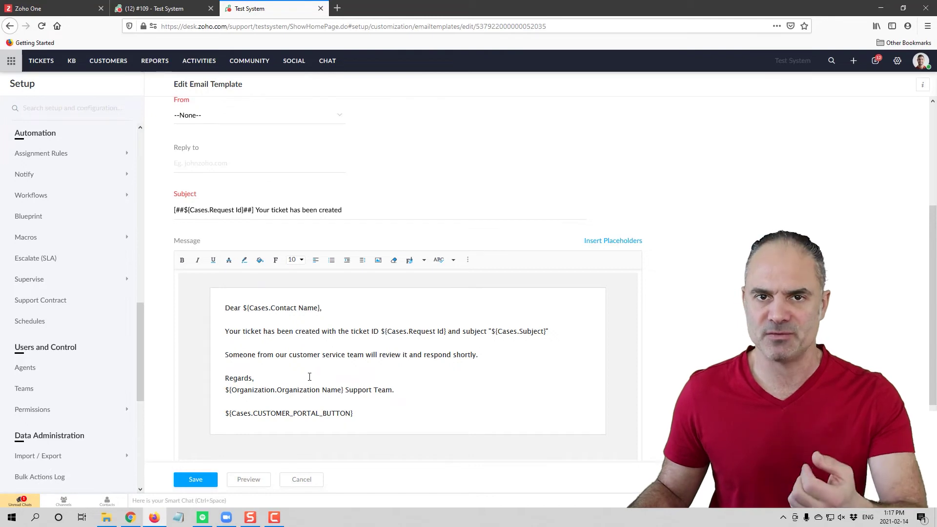
scroll(296, 361, up, 1)
scroll(298, 354, up, 3)
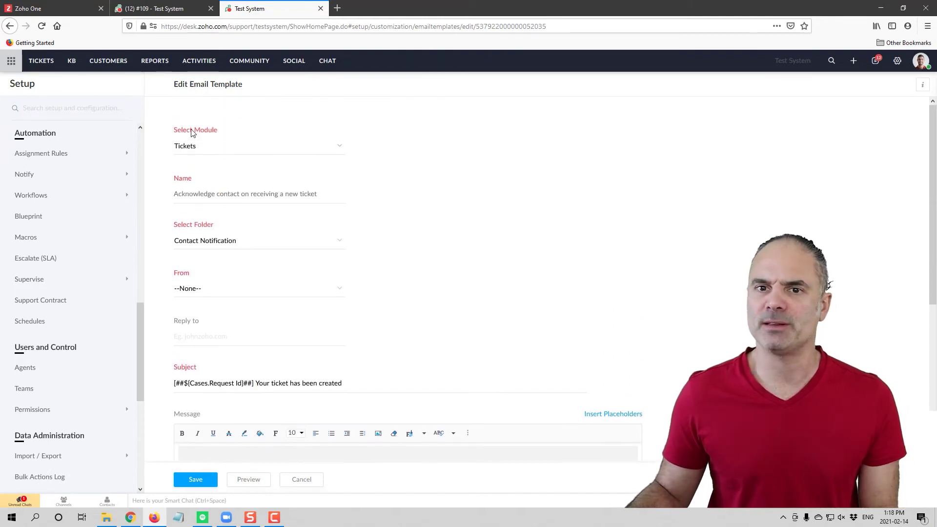
- Open high-priority ticket #109 from the ticket list and view its CRM contact information, including potentials and notes
click(31, 62)
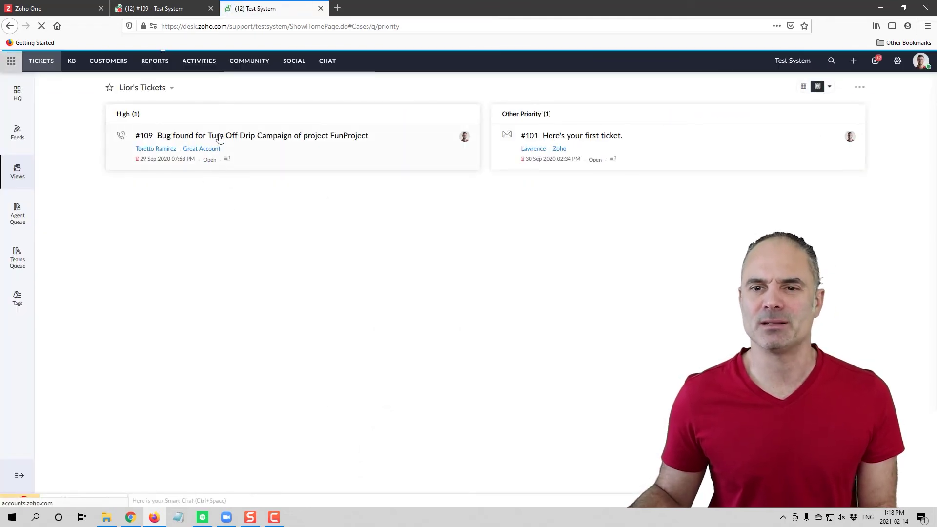
click(215, 143)
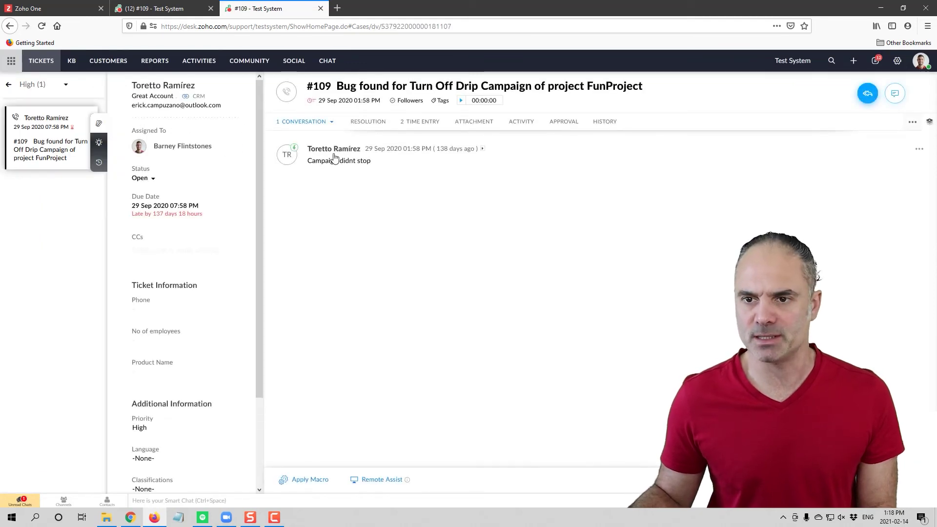
click(198, 96)
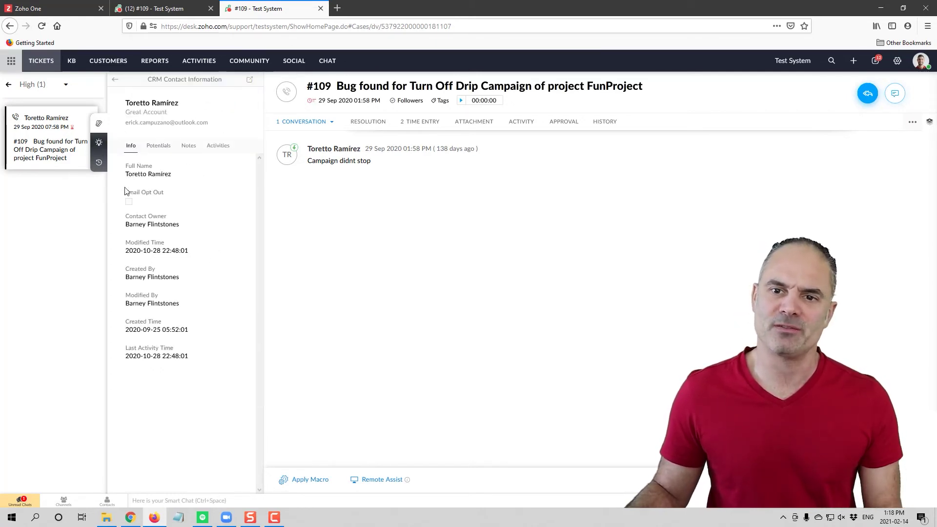
click(161, 147)
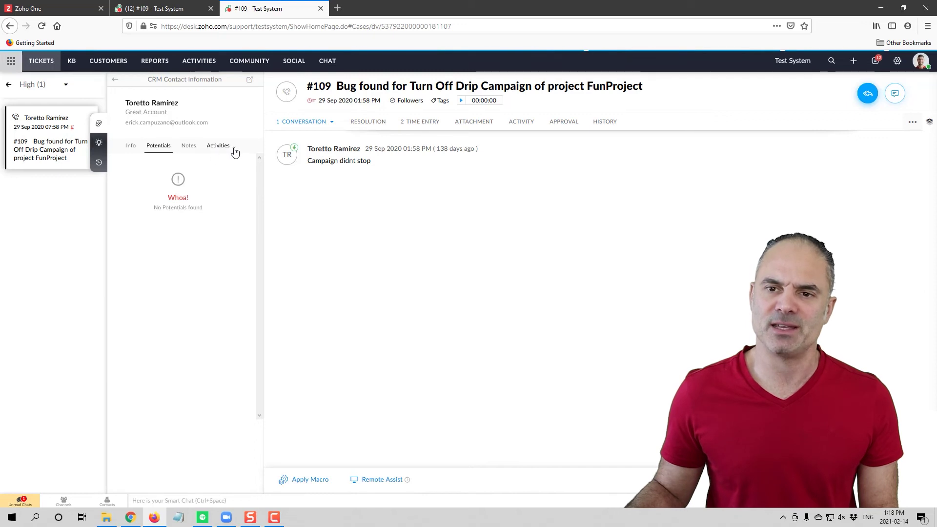
click(187, 145)
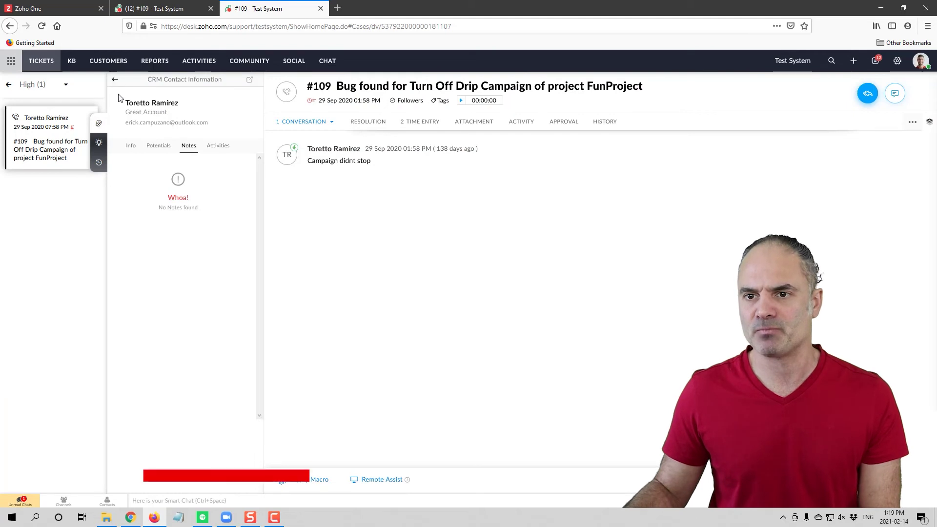
- Open the published knowledge base article "Answering your first ticket."
click(69, 63)
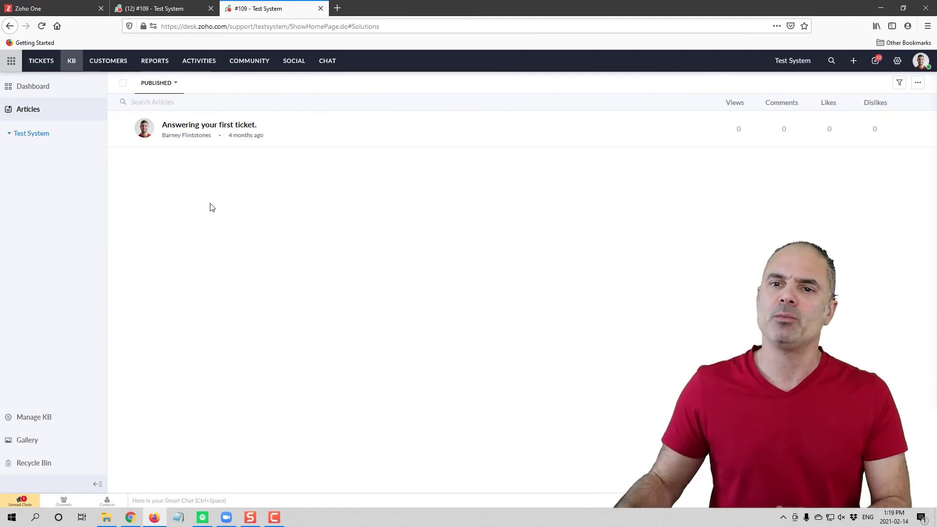
click(204, 125)
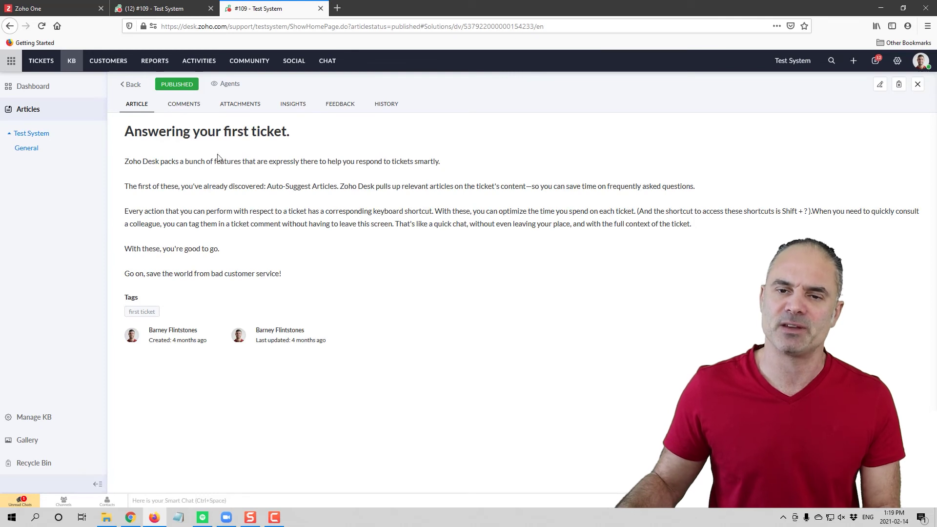